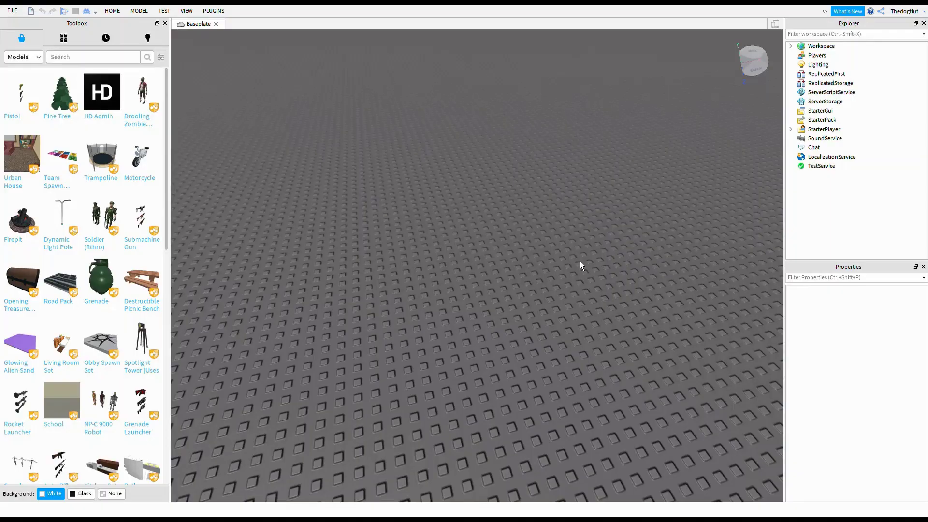
right_drag(607, 255, 608, 259)
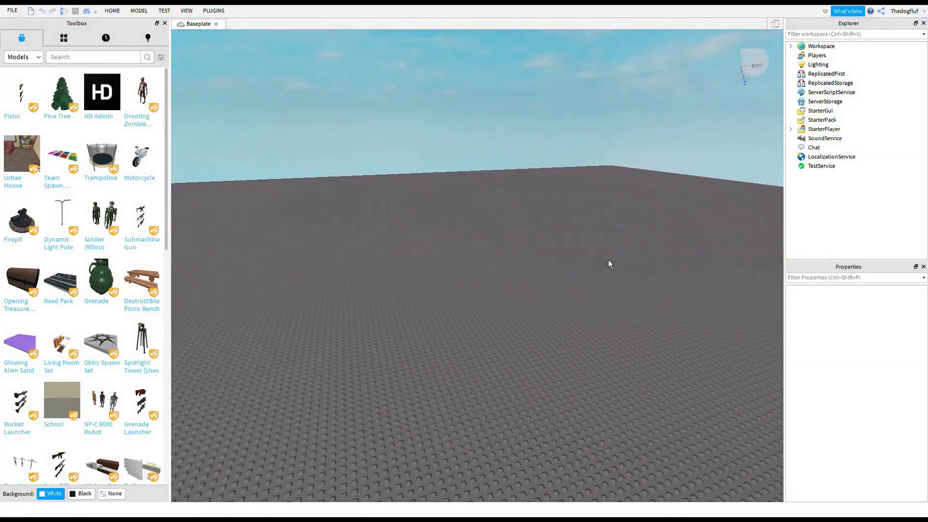
scroll(608, 259, down, 3)
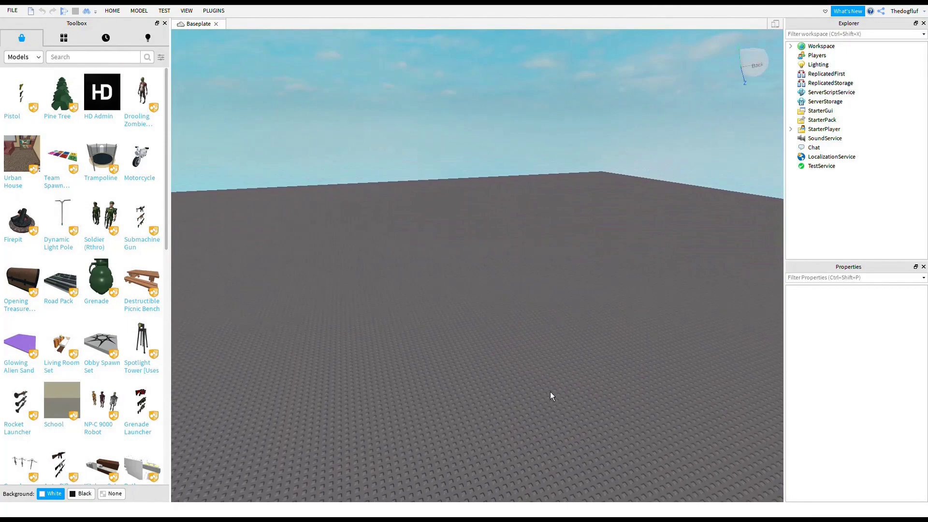
right_drag(551, 395, 342, 247)
key(s)
key(w)
key(s)
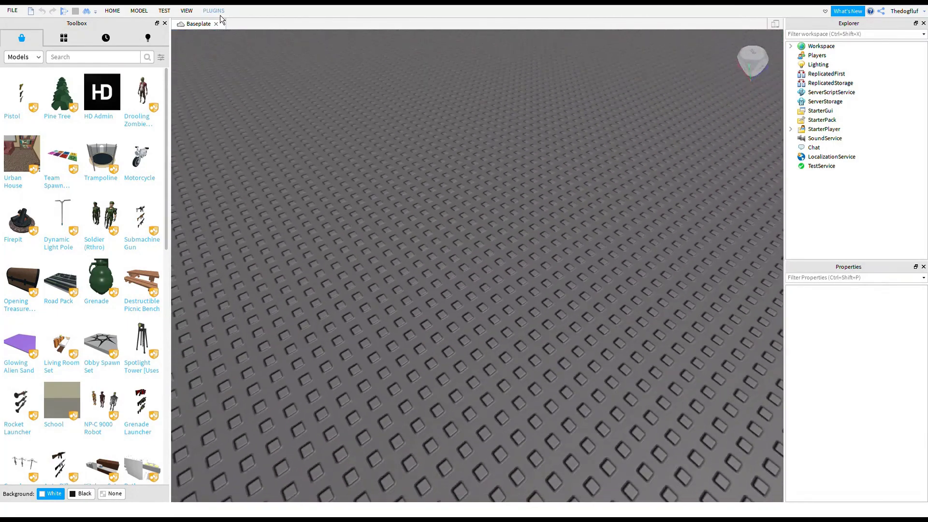
Step: Keep the ribbon expanded and insert a block part onto the baseplate
double_click(219, 15)
right_drag(301, 271, 300, 274)
key(w)
key(s)
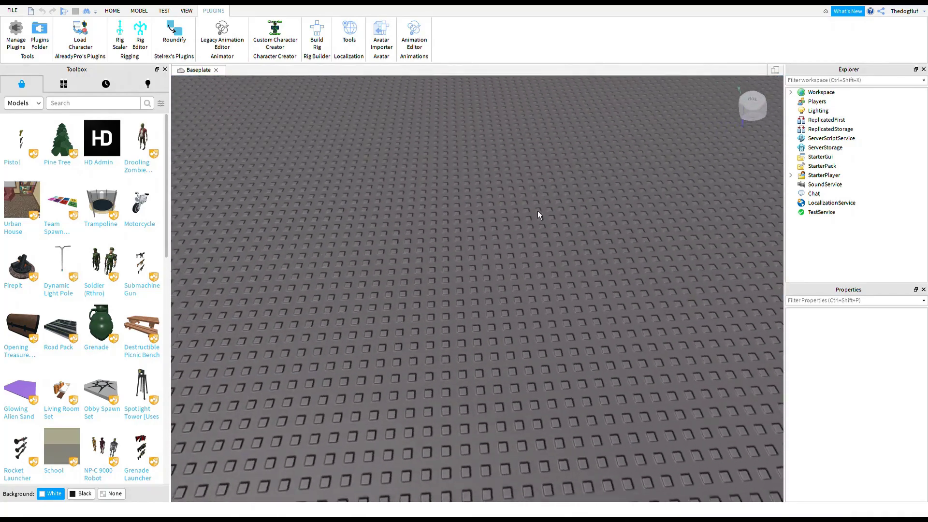
right_drag(548, 183, 548, 184)
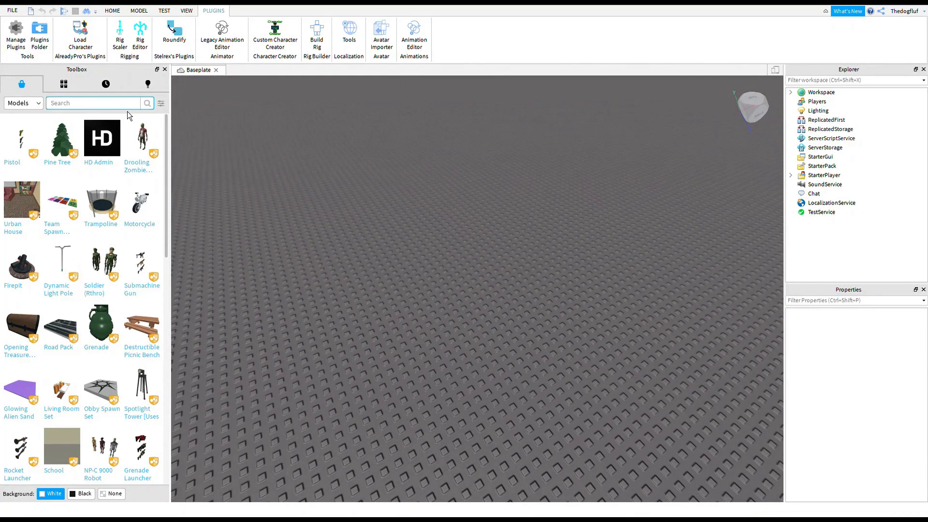
click(128, 109)
click(139, 11)
click(309, 30)
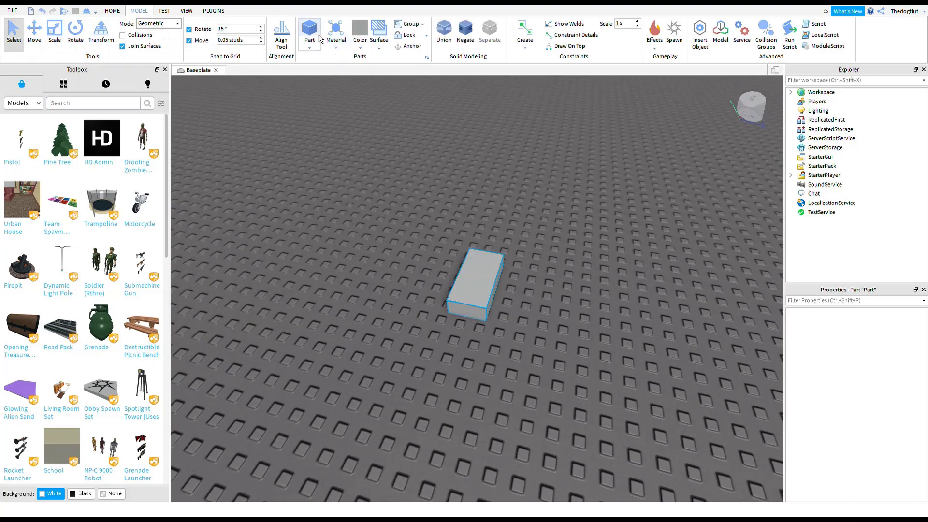
Step: Scale the block part sideways into a wide, nearly square flat slab
right_drag(531, 278, 532, 277)
key(w)
key(a)
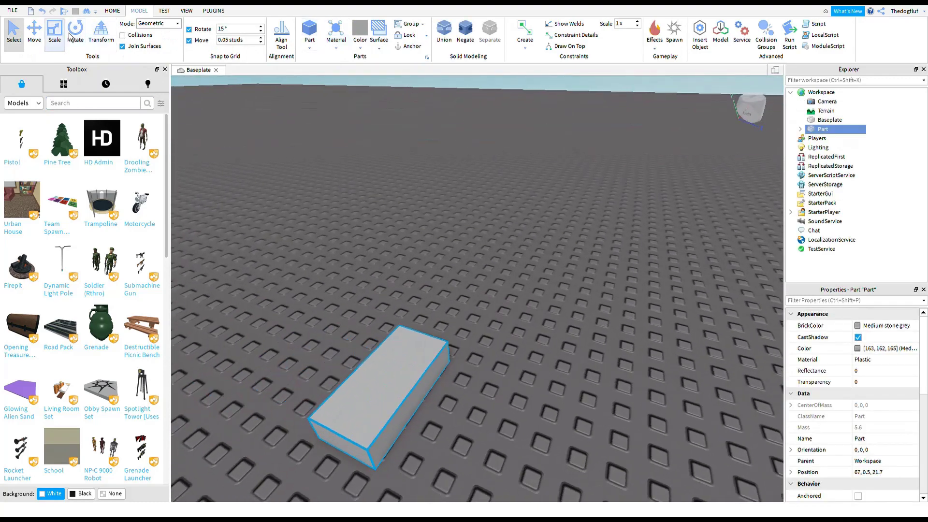
click(54, 33)
scroll(450, 423, down, 2)
drag(443, 414, 499, 414)
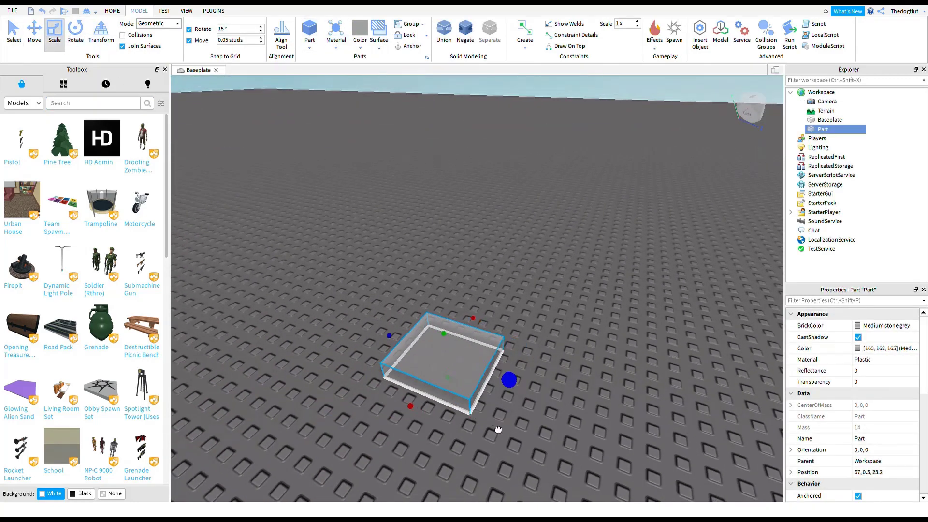
right_drag(499, 415, 569, 298)
click(622, 215)
right_drag(622, 214, 537, 108)
scroll(577, 158, up, 3)
scroll(537, 107, down, 3)
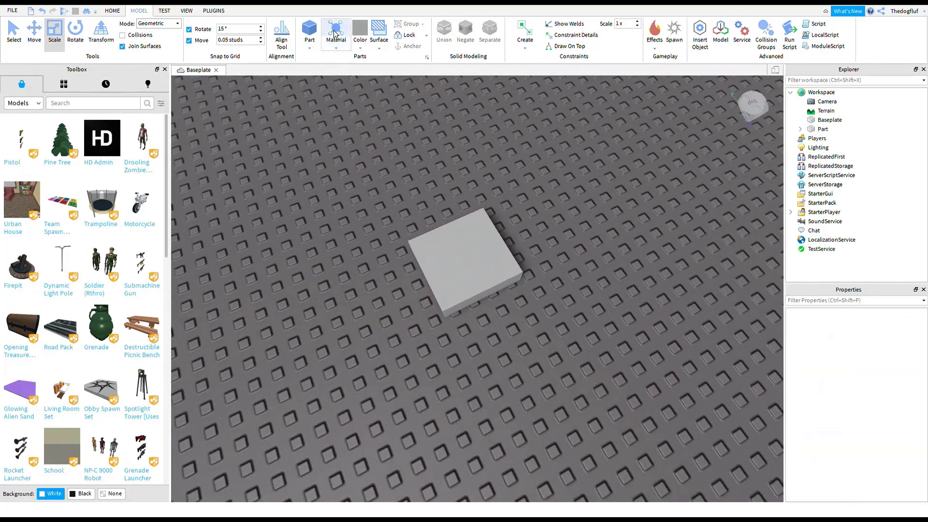
Step: Insert a second block part and scale it into a tall upright block standing on the slab
click(309, 31)
right_drag(520, 310, 559, 314)
drag(562, 316, 516, 303)
drag(473, 360, 484, 336)
drag(520, 240, 515, 254)
drag(479, 278, 489, 236)
right_drag(547, 264, 547, 262)
click(547, 264)
scroll(547, 264, up, 3)
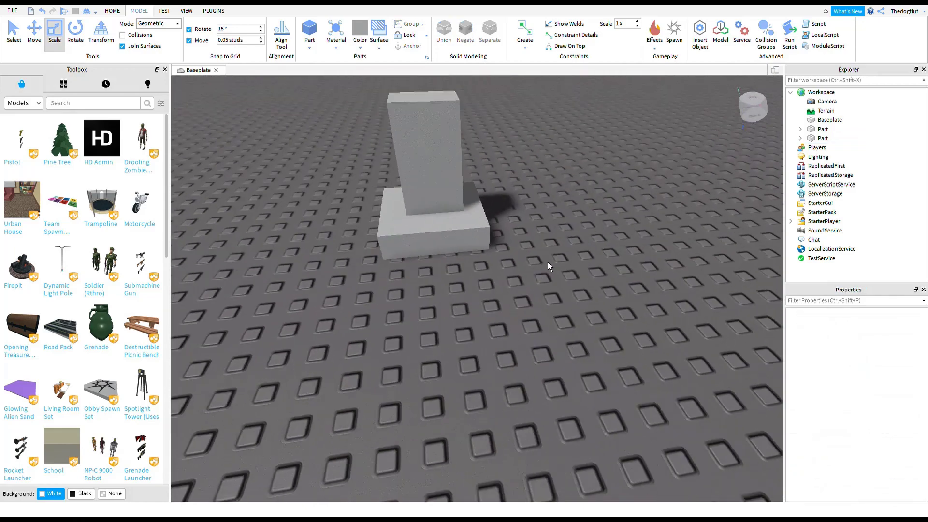
Step: Scale the upright block's sides outward so it is thicker and covers more of the slab
scroll(547, 262, down, 2)
right_drag(582, 211, 507, 234)
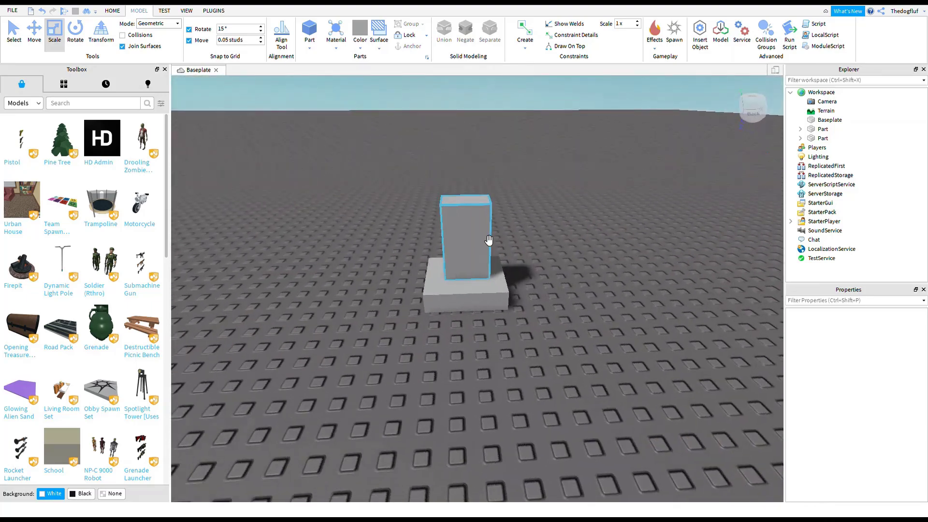
click(465, 232)
drag(517, 244, 509, 246)
click(573, 253)
right_drag(573, 253, 522, 285)
scroll(567, 253, up, 3)
click(435, 291)
drag(486, 264, 524, 273)
drag(467, 317, 471, 329)
drag(388, 283, 351, 290)
Step: Widen the upper block further along its X axis and reduce its height
right_drag(499, 257, 498, 254)
key(d)
key(f)
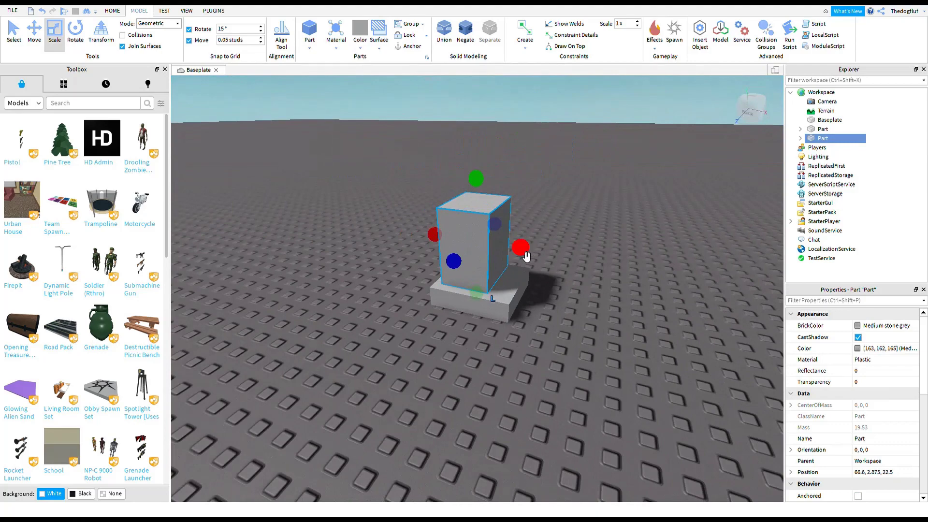
drag(521, 251, 545, 257)
drag(495, 187, 491, 220)
Step: Resize the base slab's length and depth to fit around the upper block's footprint
scroll(534, 253, up, 3)
click(549, 310)
drag(582, 308, 521, 295)
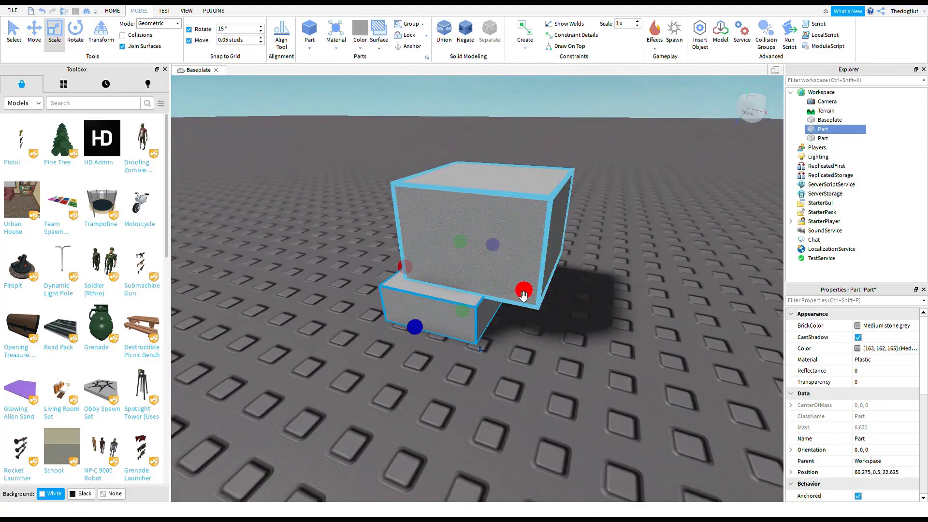
drag(415, 339, 457, 321)
right_drag(486, 317, 487, 320)
drag(487, 320, 493, 331)
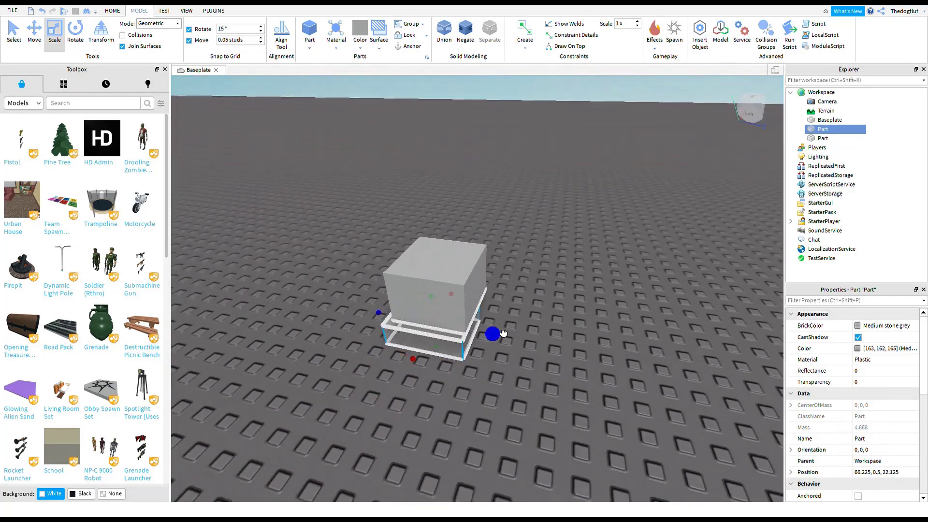
drag(479, 295, 475, 300)
Step: Trim the upper block's sides so it sits within the edges of the base slab
click(478, 281)
right_drag(483, 264, 443, 230)
scroll(281, 199, down, 5)
drag(294, 177, 335, 192)
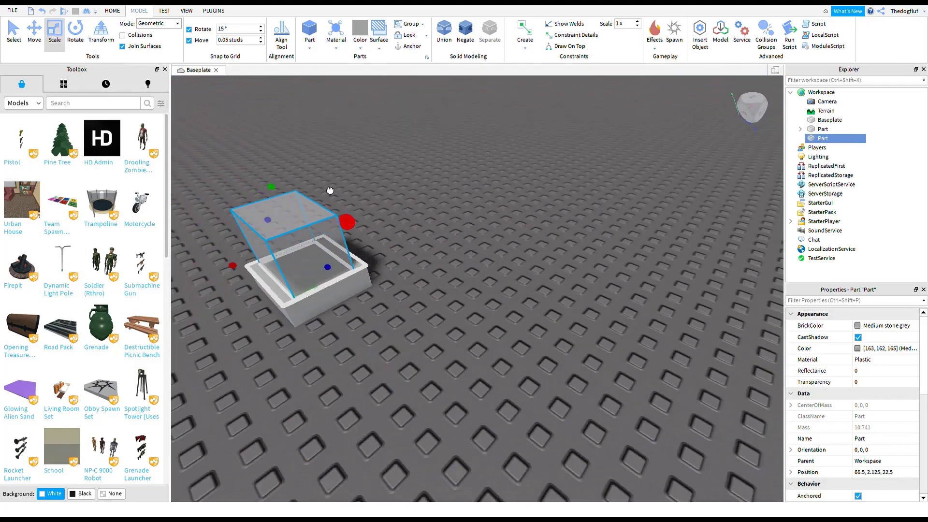
right_drag(337, 194, 499, 255)
drag(516, 265, 505, 264)
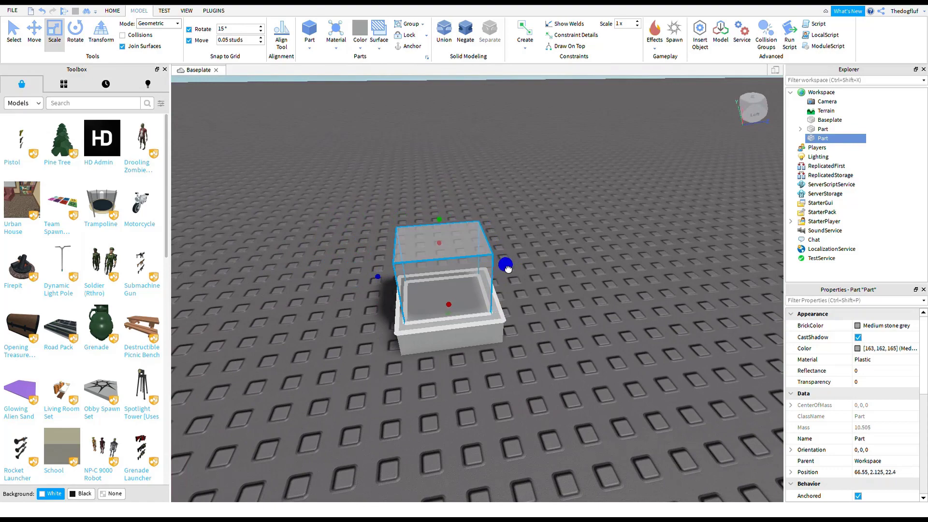
drag(379, 279, 384, 278)
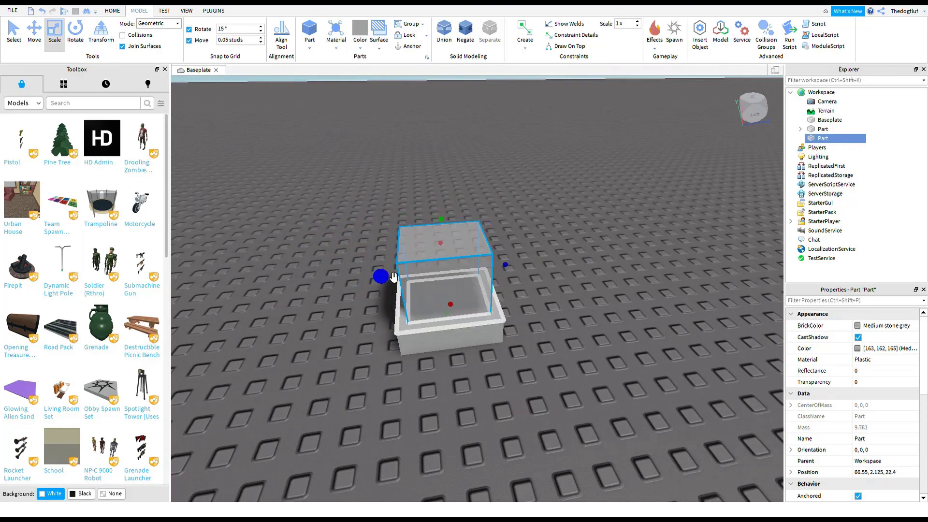
click(601, 230)
Step: Select the base slab and the upper block together
key(a)
right_drag(601, 231, 616, 201)
key(s)
key(w)
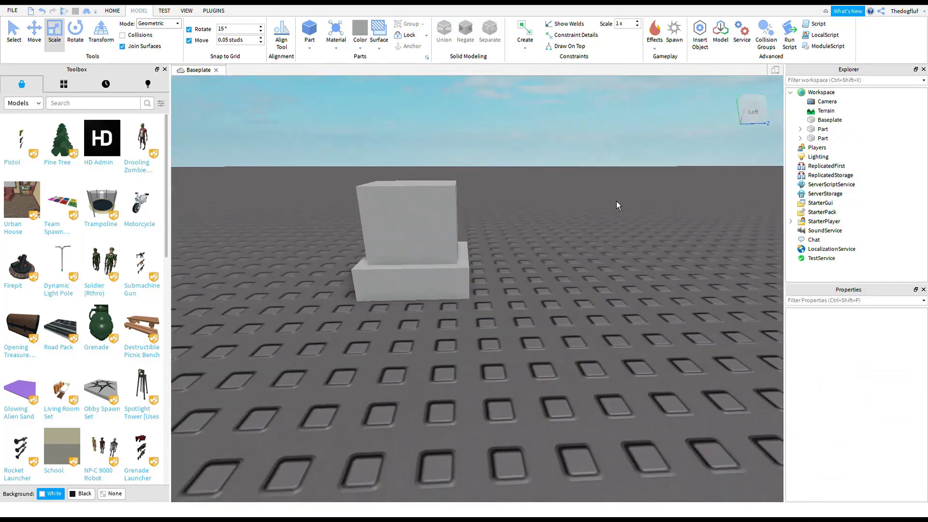
key(s)
scroll(492, 166, down, 3)
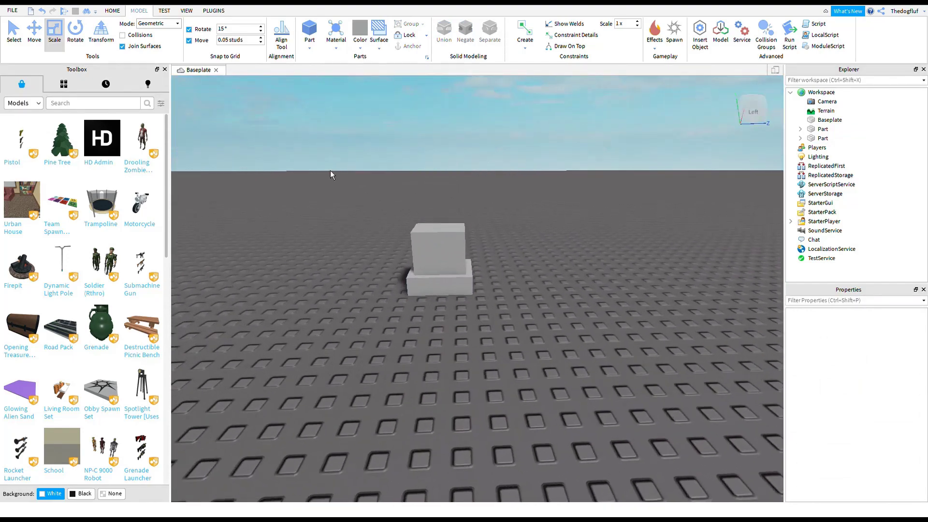
drag(309, 170, 541, 352)
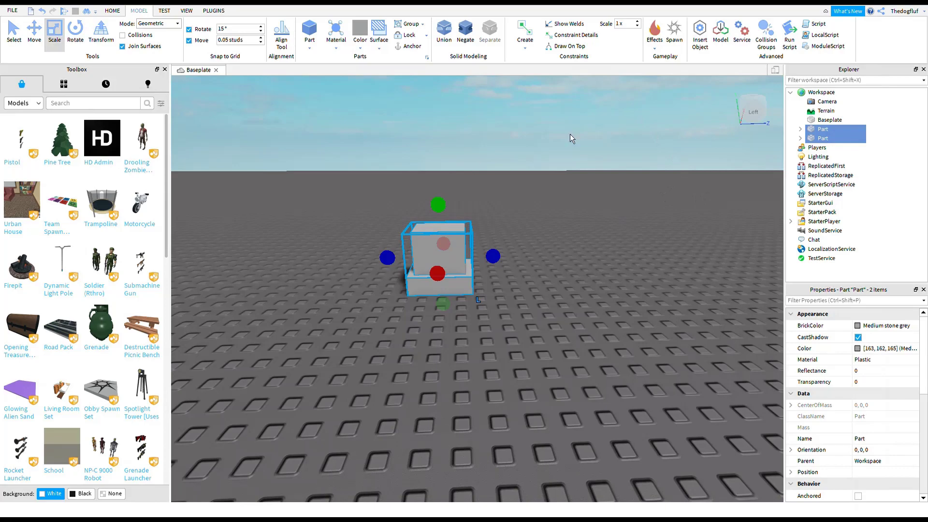
click(551, 150)
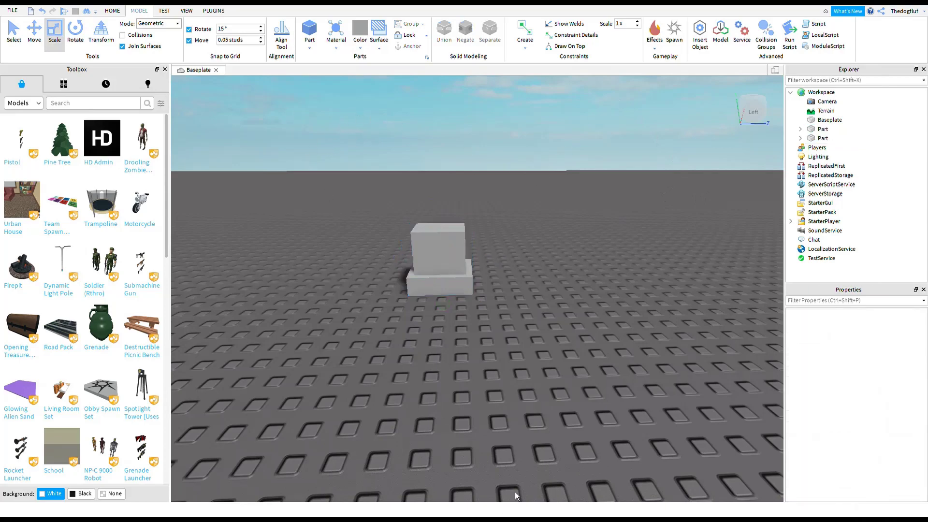
right_drag(514, 491, 471, 326)
key(s)
key(w)
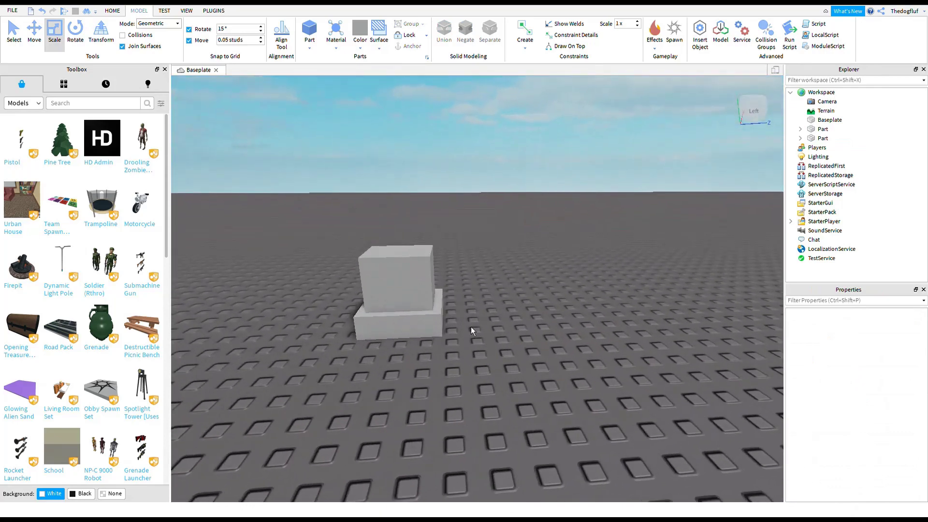
drag(288, 201, 602, 410)
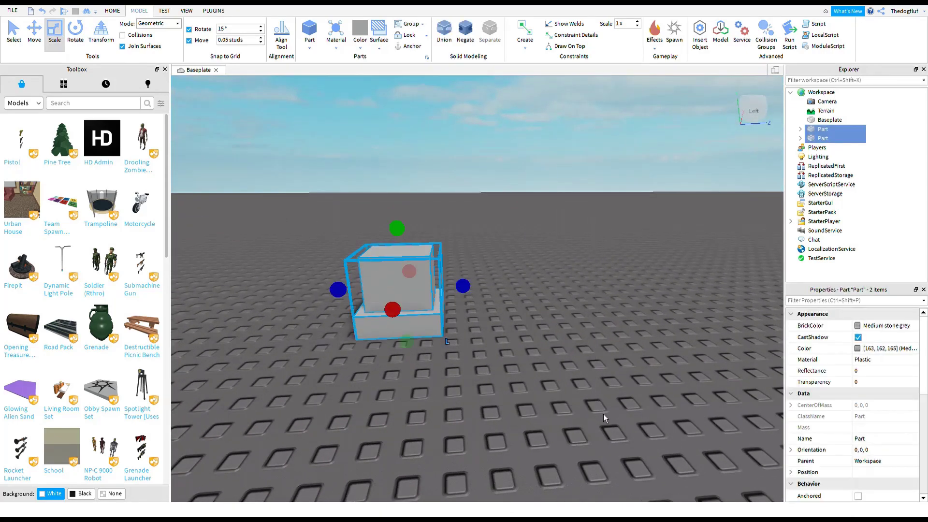
Step: Toggle the Properties and Explorer windows off and back on
click(187, 10)
click(59, 39)
click(56, 41)
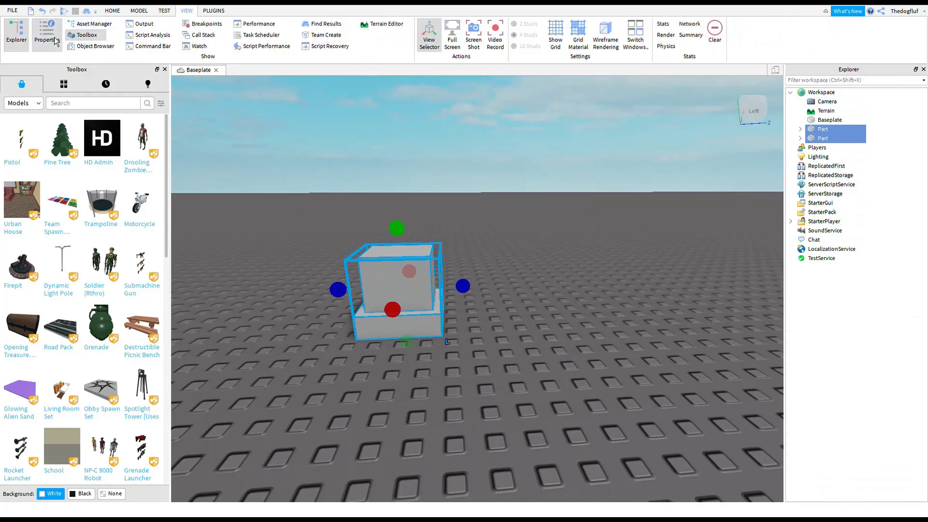
click(22, 43)
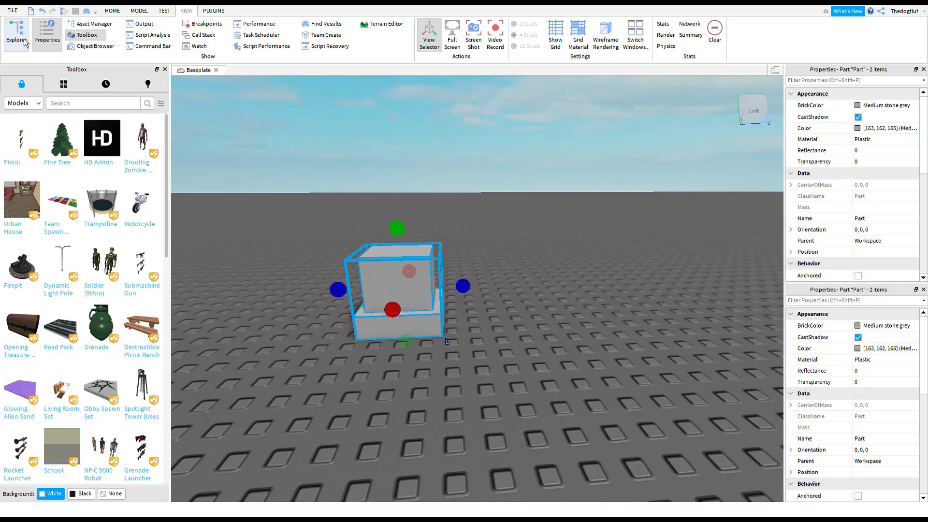
click(25, 42)
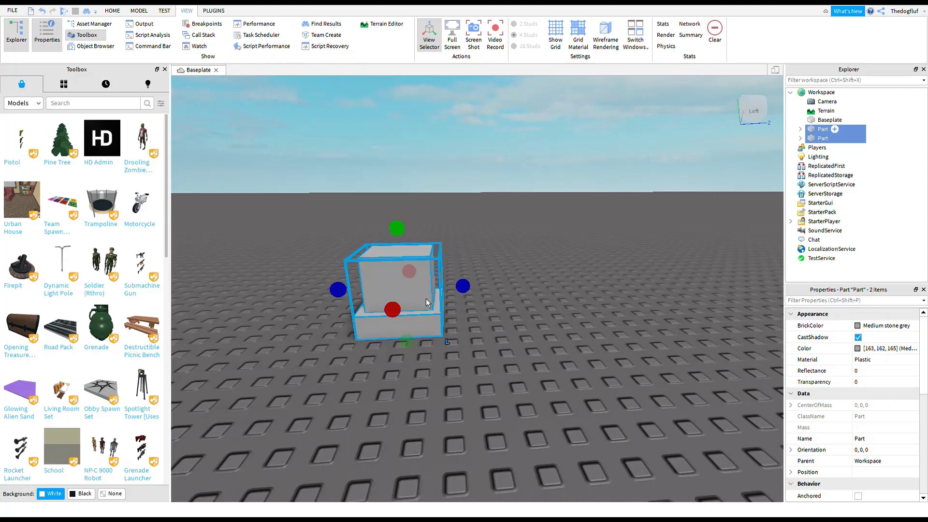
Step: Deselect the two parts and insert an Accessory object into the Workspace
click(556, 213)
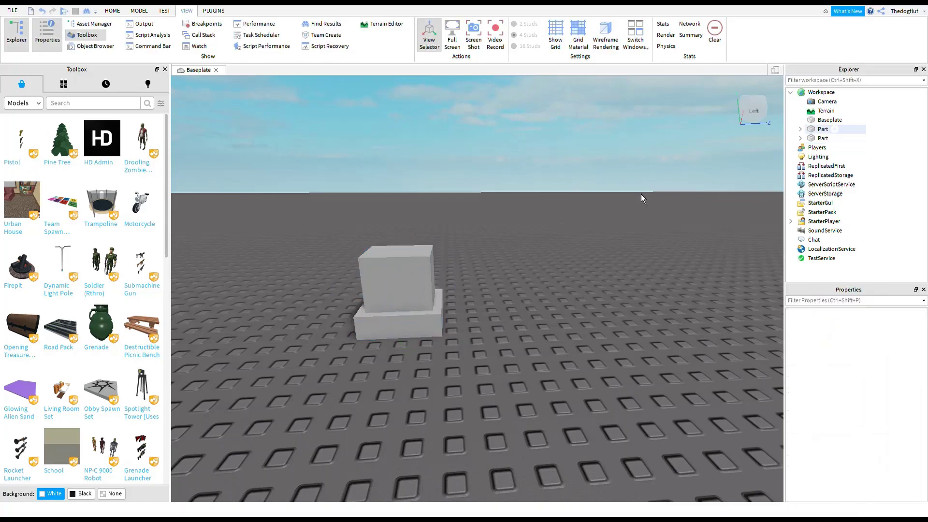
right_drag(596, 159, 596, 160)
key(s)
key(w)
key(w)
key(s)
key(w)
key(s)
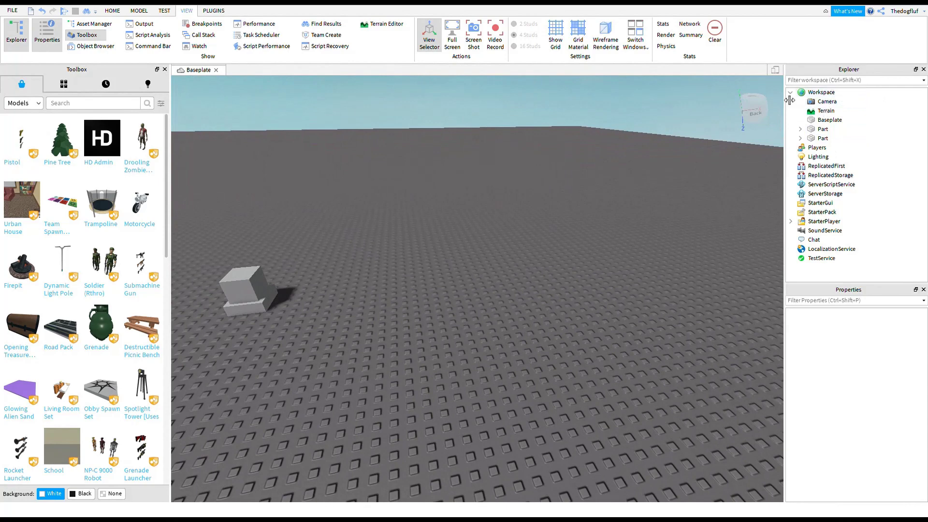
click(848, 98)
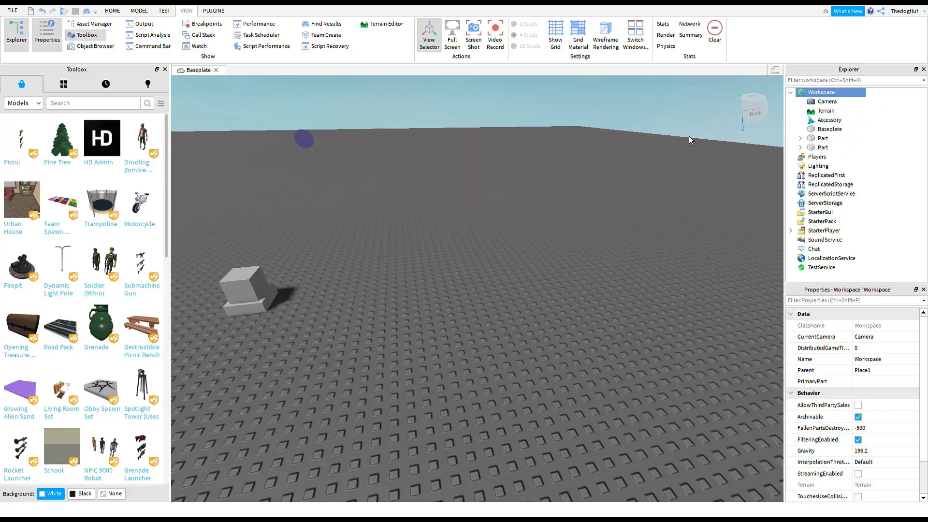
click(581, 143)
Step: Insert a MeshPart into the Workspace and select it
right_drag(580, 143, 581, 143)
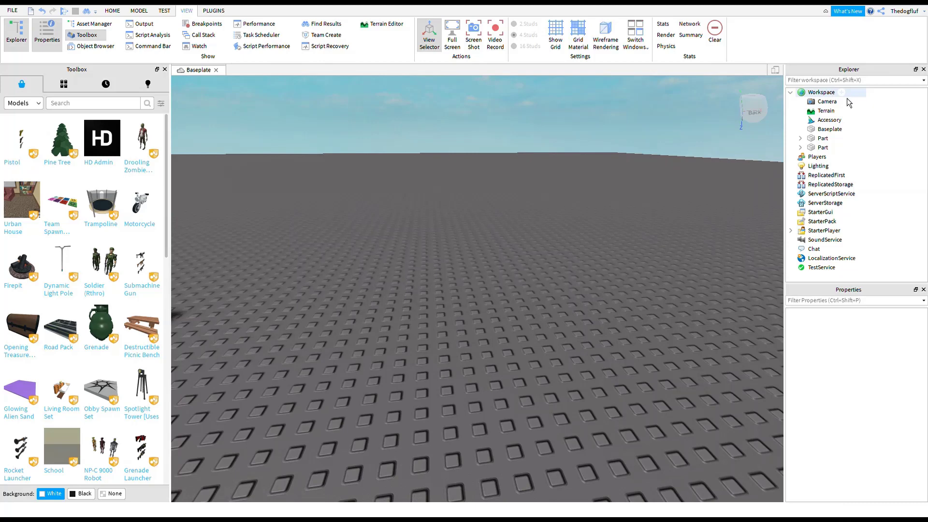
click(847, 97)
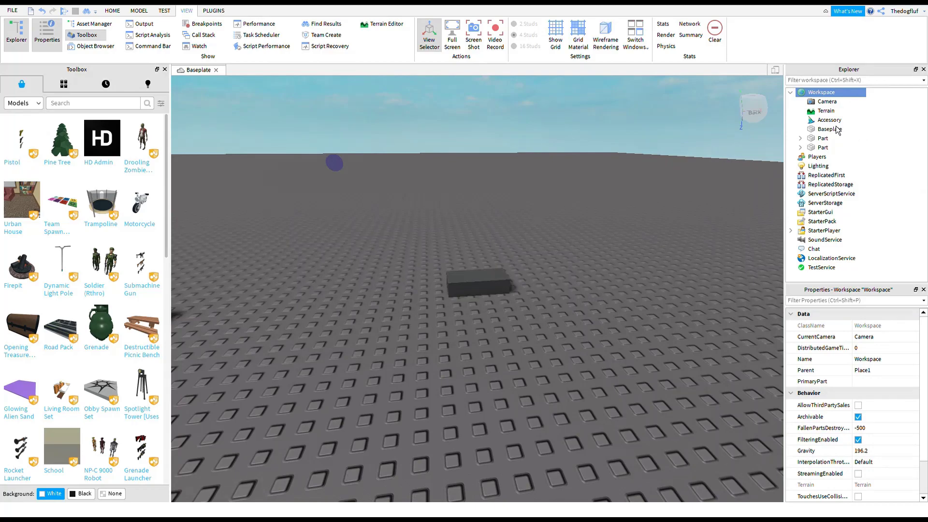
click(569, 183)
key(w)
right_drag(569, 183, 569, 181)
key(s)
key(w)
key(s)
key(w)
click(383, 222)
Step: Import the block model's mesh file as the MeshId of the MeshPart
right_drag(531, 132, 531, 131)
key(s)
right_drag(579, 170, 579, 170)
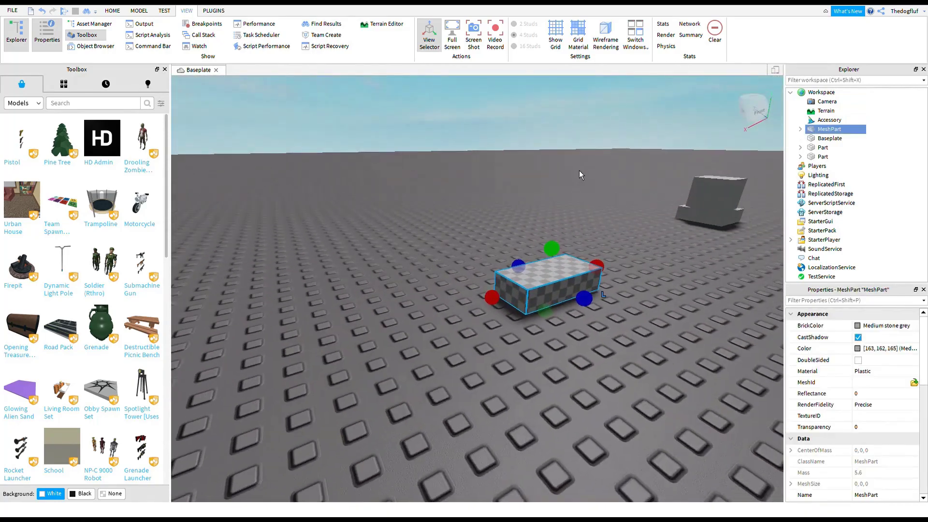
scroll(662, 237, up, 6)
scroll(780, 289, down, 4)
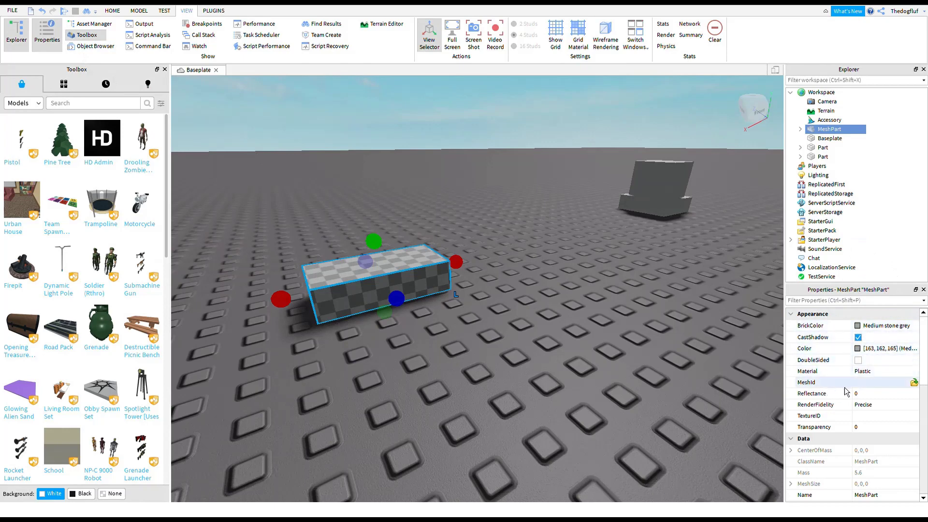
click(918, 387)
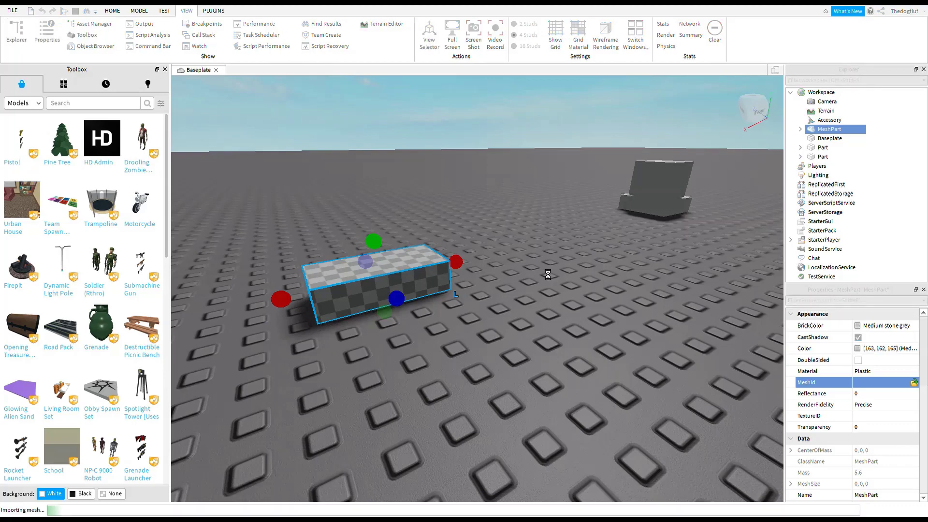
scroll(359, 213, down, 10)
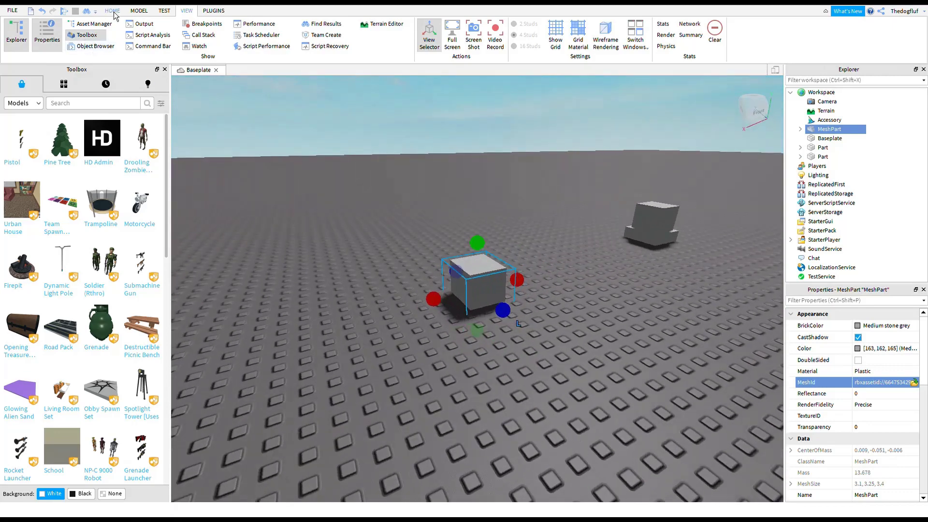
Step: Raise the selected MeshPart above the baseplate with the Move tool
click(112, 11)
click(96, 34)
drag(479, 227, 485, 199)
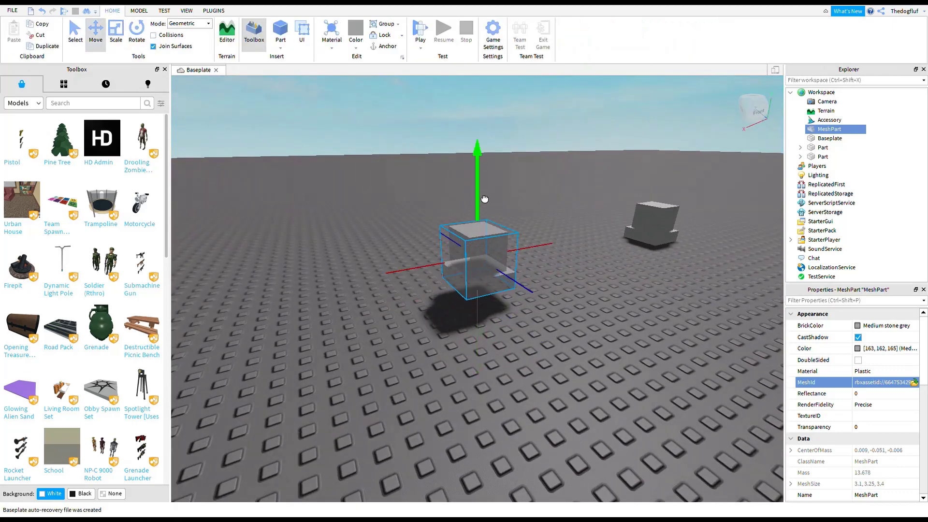
Step: Set the MeshPart's Color to black (0, 0, 0)
click(582, 238)
key(w)
right_drag(607, 304, 610, 306)
click(516, 293)
key(d)
key(s)
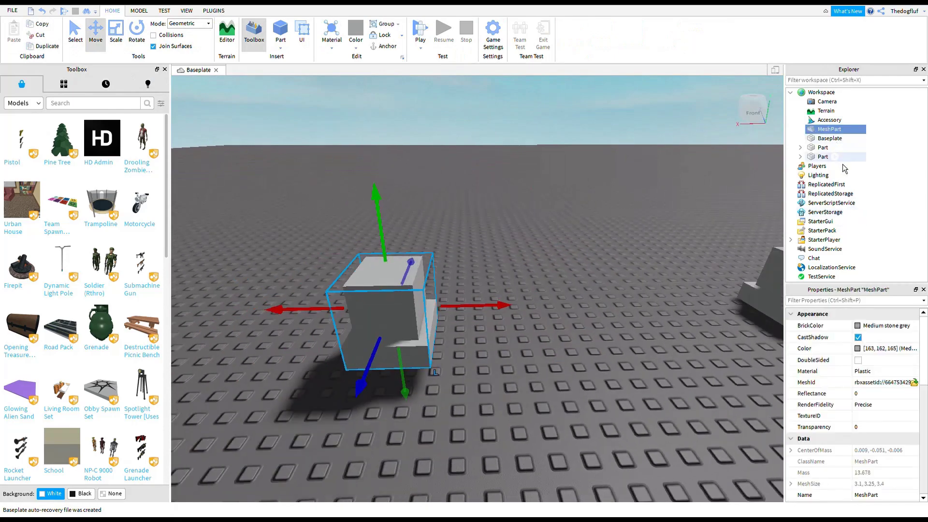
key(w)
scroll(869, 356, down, 1)
click(863, 329)
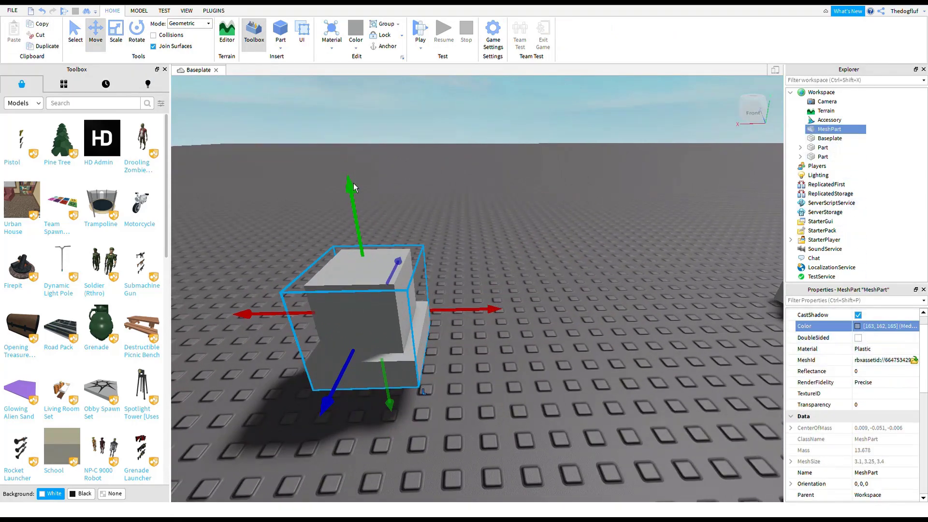
drag(583, 210, 575, 363)
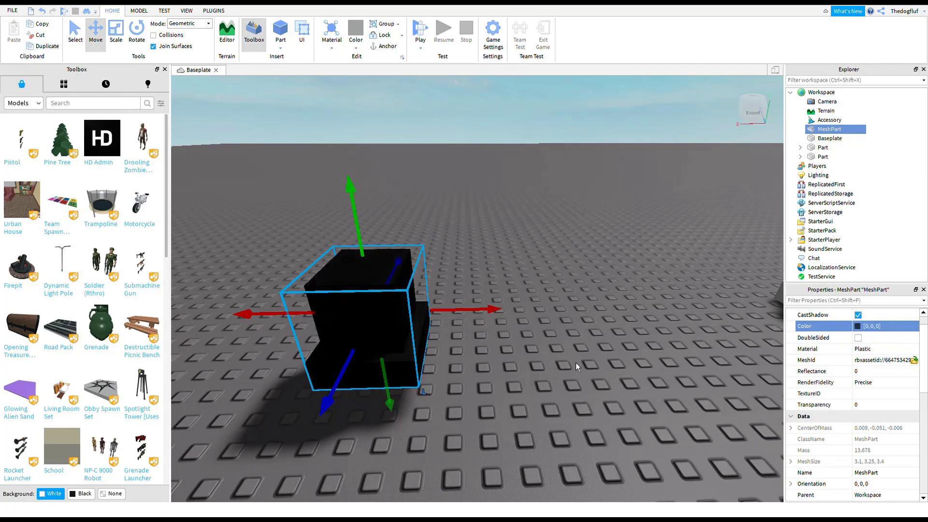
Step: Select the two original grey block parts together and delete them
click(541, 352)
right_drag(558, 353, 558, 352)
key(w)
key(d)
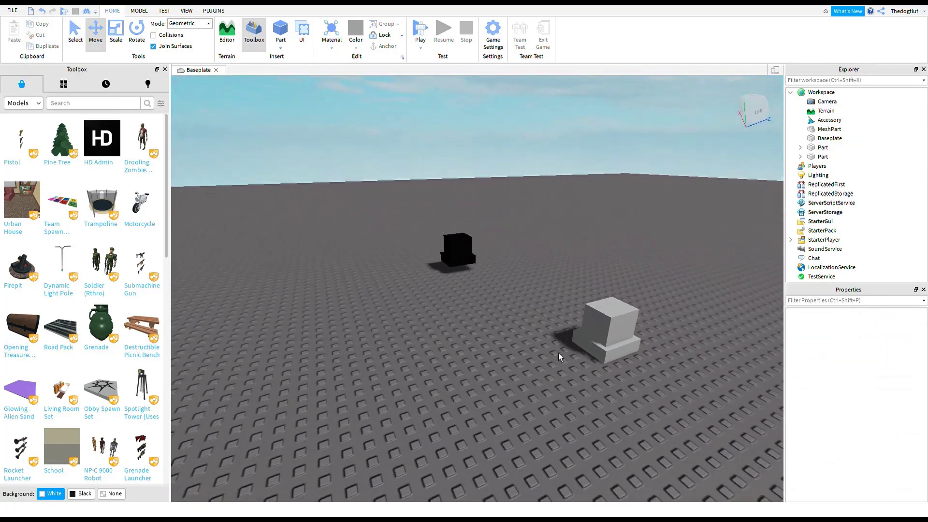
key(w)
drag(560, 285, 747, 442)
key(d)
key(Delete)
Step: Insert an R15 dummy rig into the Workspace with the Rig Builder
right_drag(530, 245, 530, 245)
click(235, 148)
click(556, 227)
key(d)
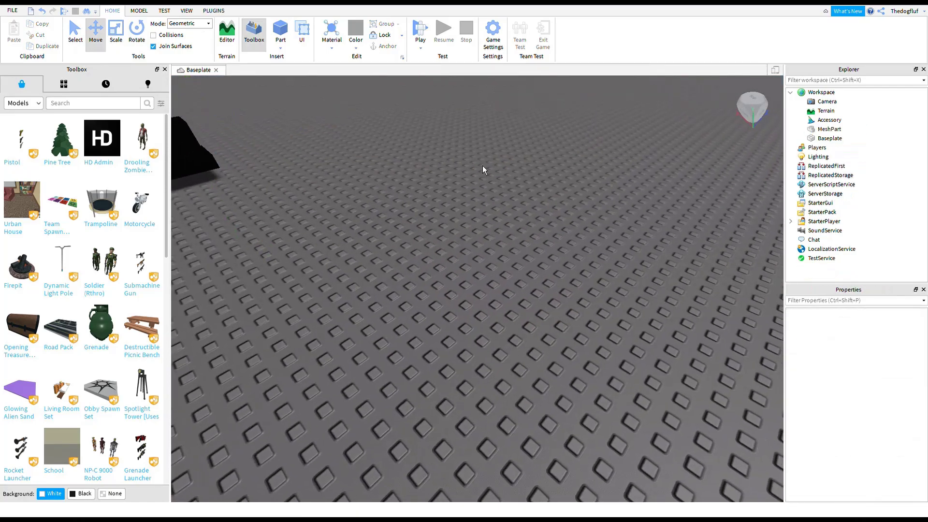
right_drag(494, 152, 495, 153)
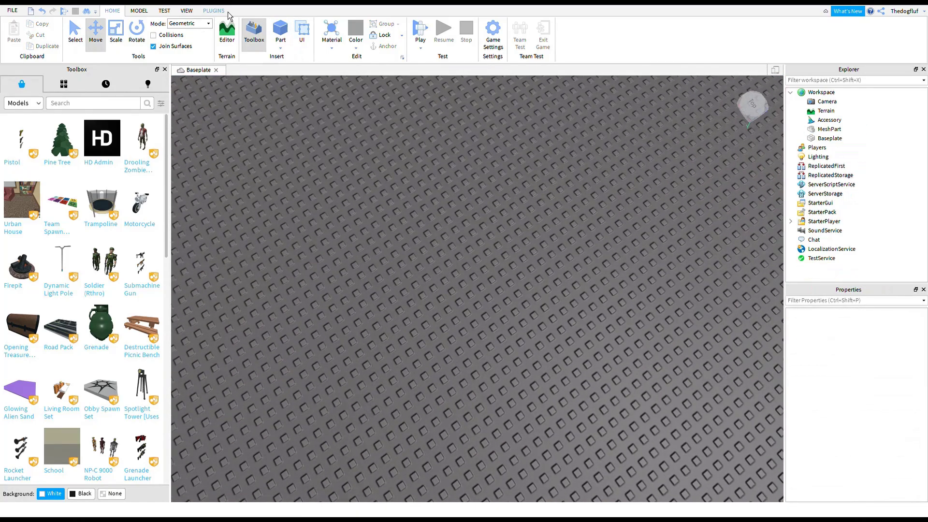
click(224, 11)
right_drag(452, 286, 497, 202)
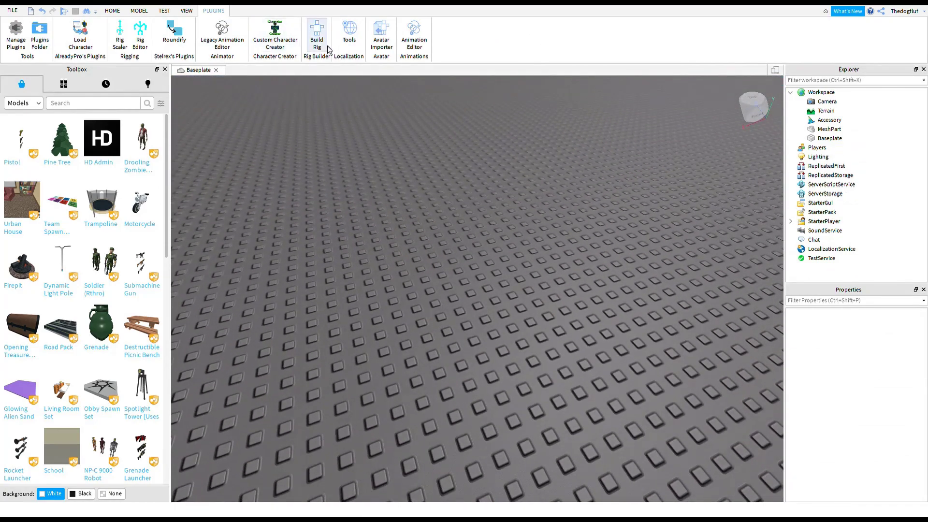
right_drag(471, 164, 470, 165)
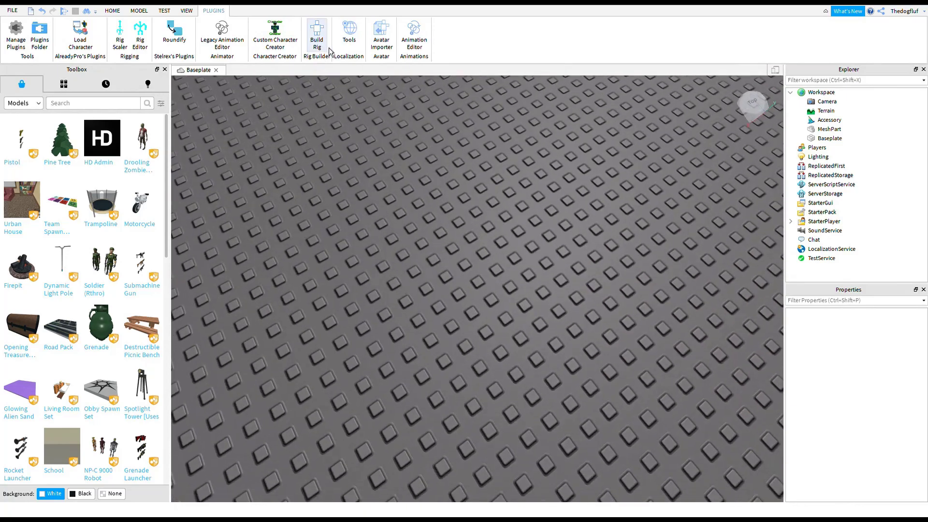
click(326, 47)
right_drag(632, 209, 633, 211)
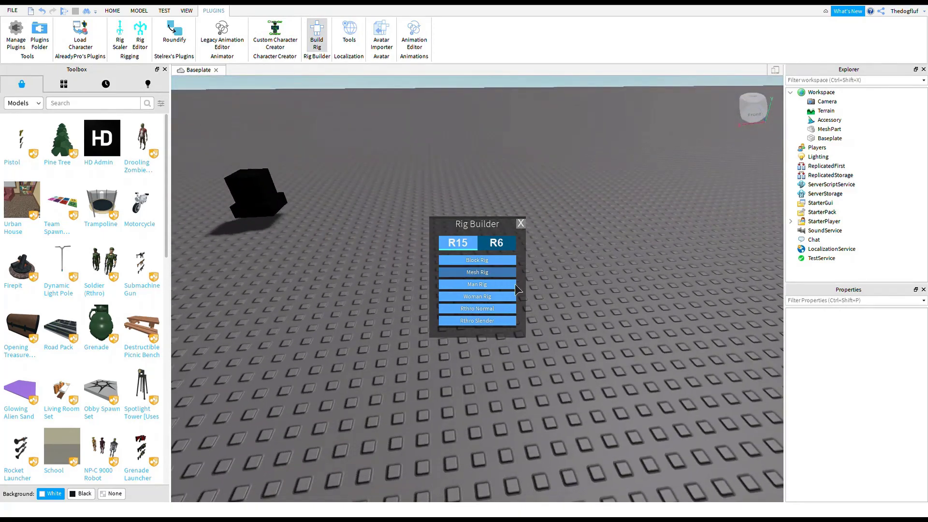
right_drag(618, 297, 626, 289)
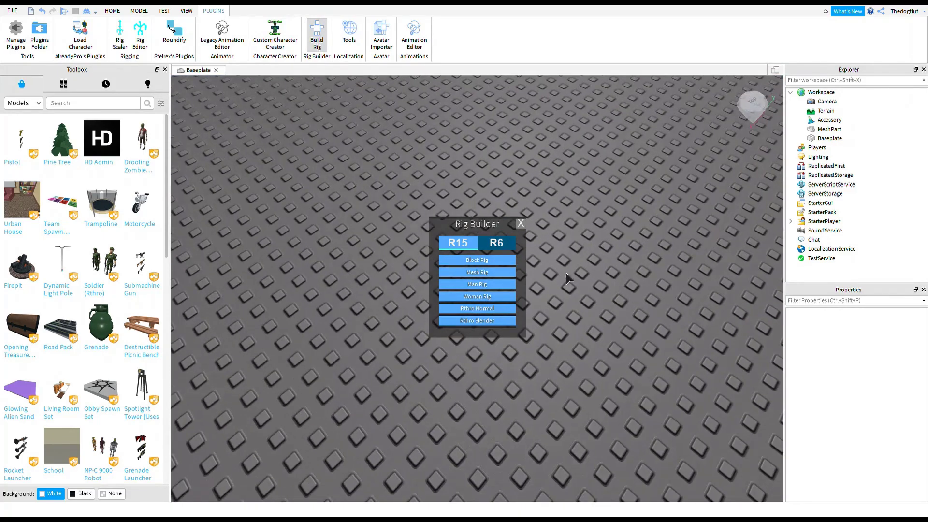
click(509, 283)
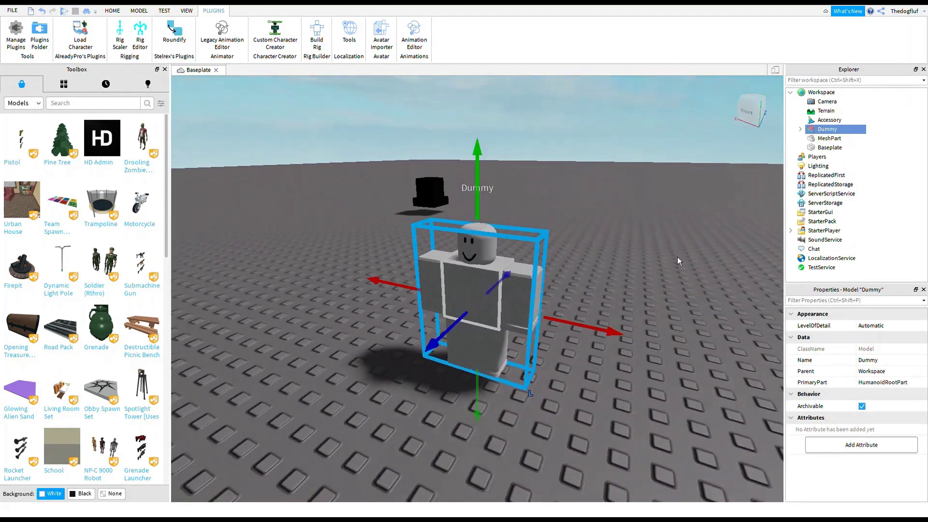
Step: Expand the Dummy and its Head, and copy the HatAttachment found there
click(801, 130)
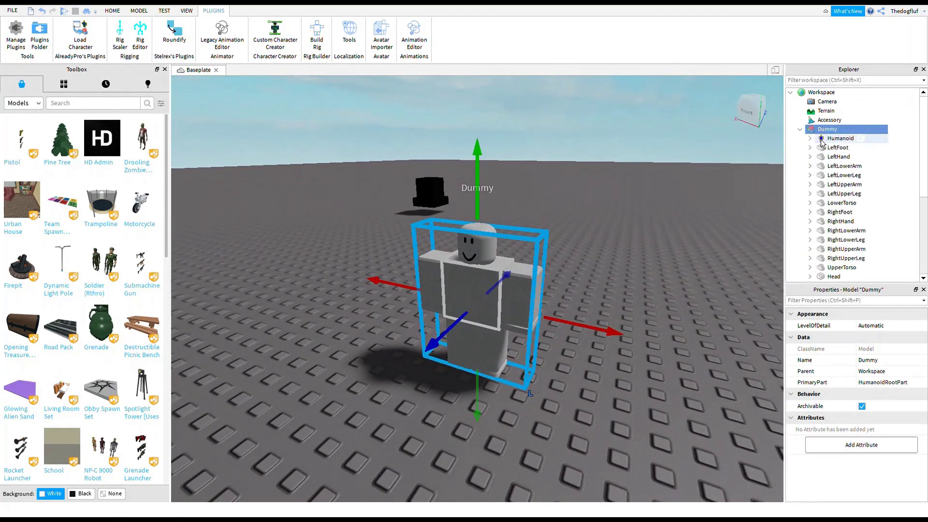
scroll(823, 144, down, 1)
scroll(823, 144, up, 1)
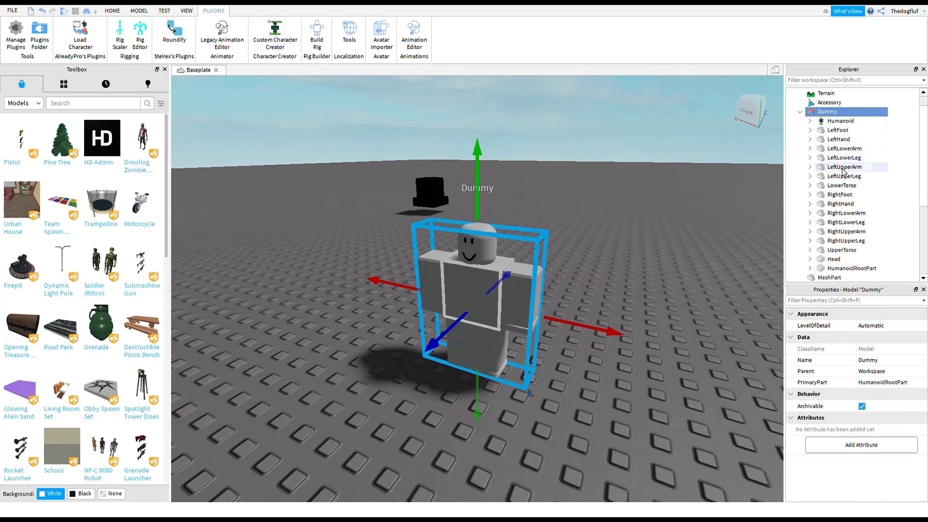
scroll(835, 161, down, 2)
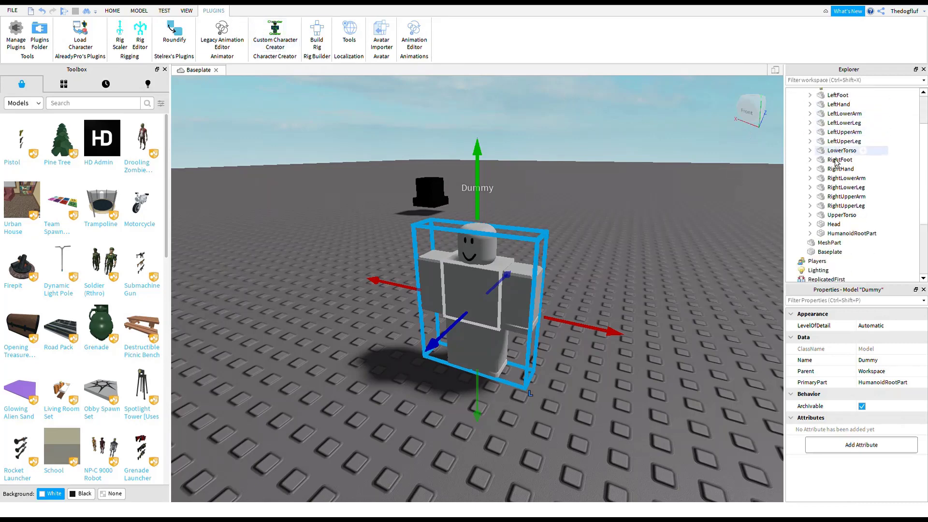
click(810, 224)
scroll(840, 223, down, 2)
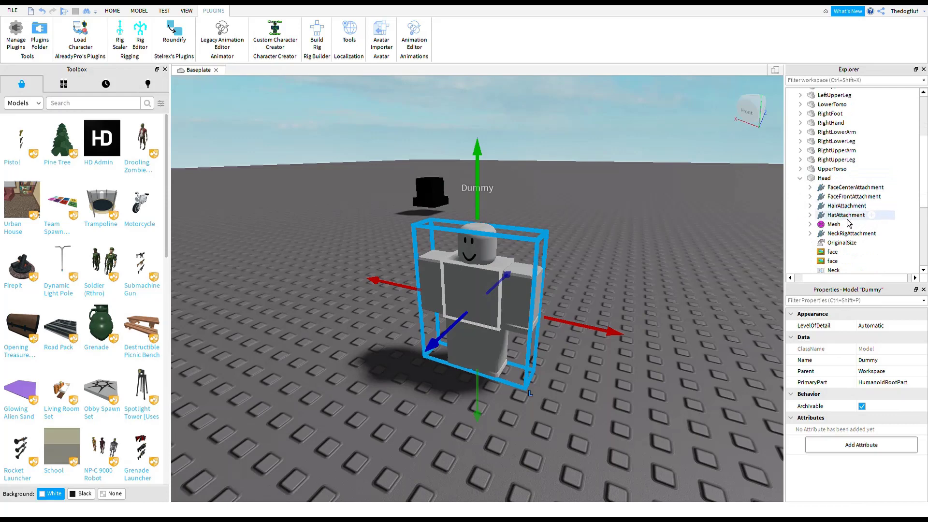
click(842, 218)
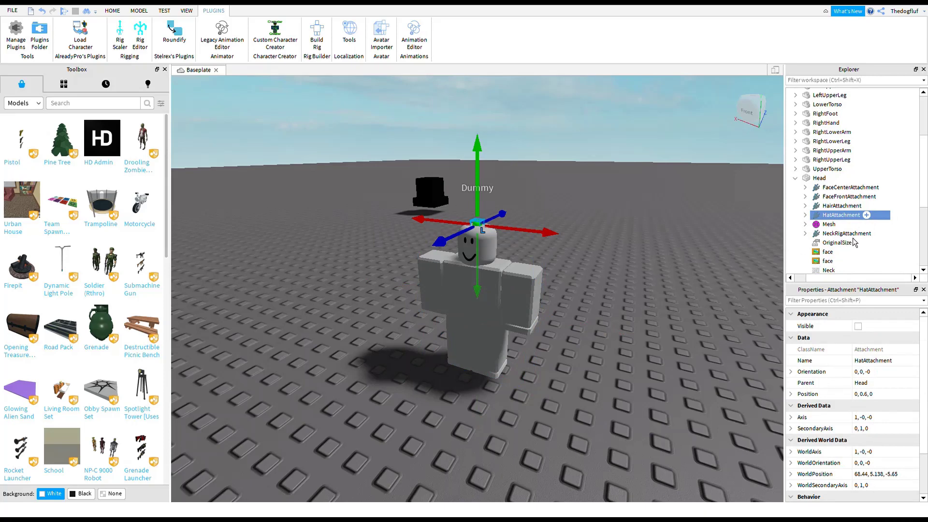
Step: Select the black MeshPart and paste the HatAttachment into it
click(719, 260)
scroll(882, 228, up, 4)
right_drag(582, 173, 518, 196)
key(w)
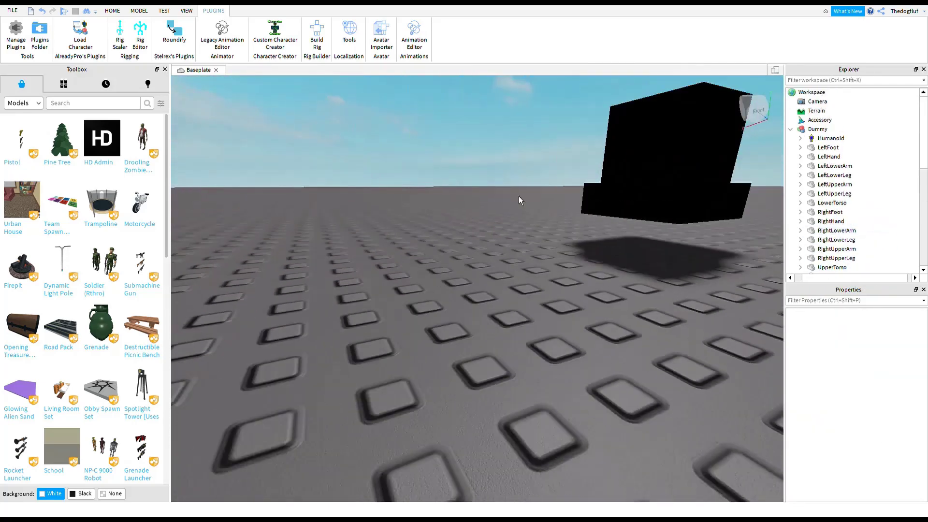
key(s)
key(d)
click(472, 241)
scroll(878, 175, up, 3)
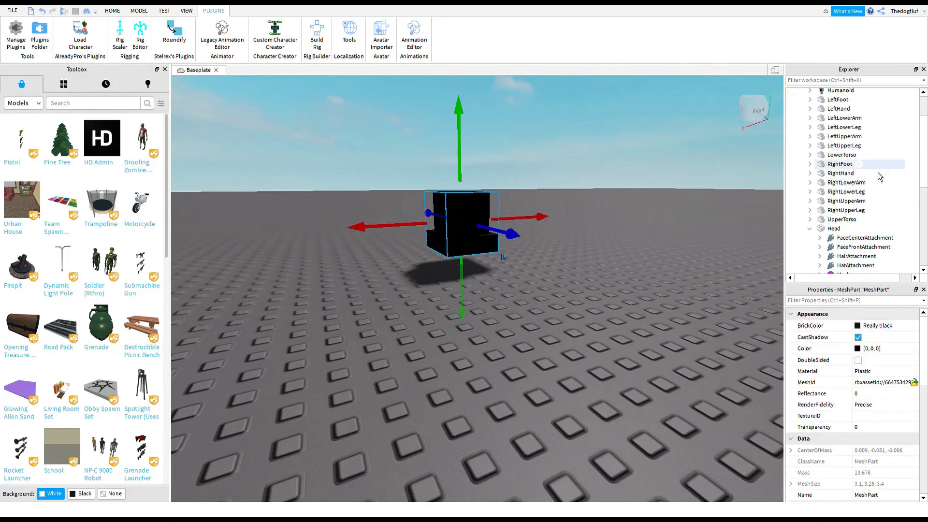
scroll(878, 173, up, 2)
click(799, 131)
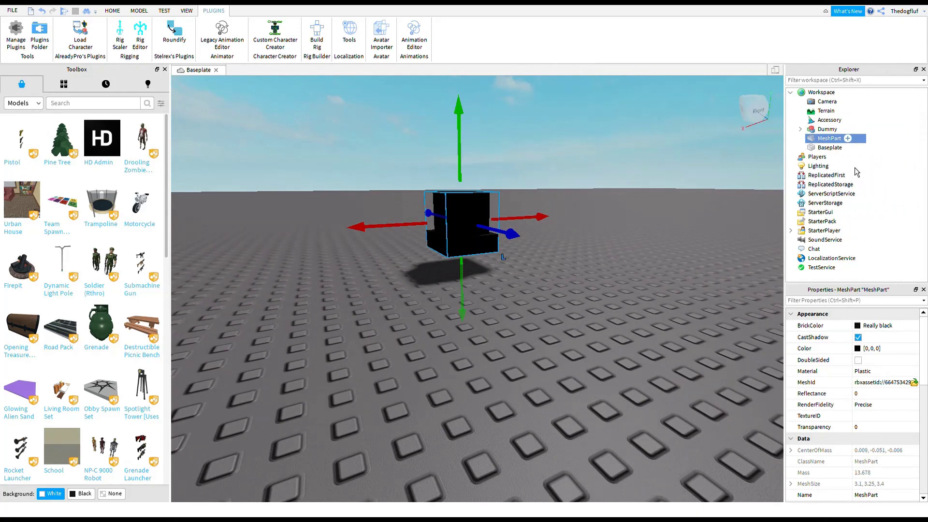
key(ctrl+shift+v)
Step: Move the HatAttachment down to the underside of the hat mesh, at position 0, -1.6, 0
right_drag(594, 177, 593, 176)
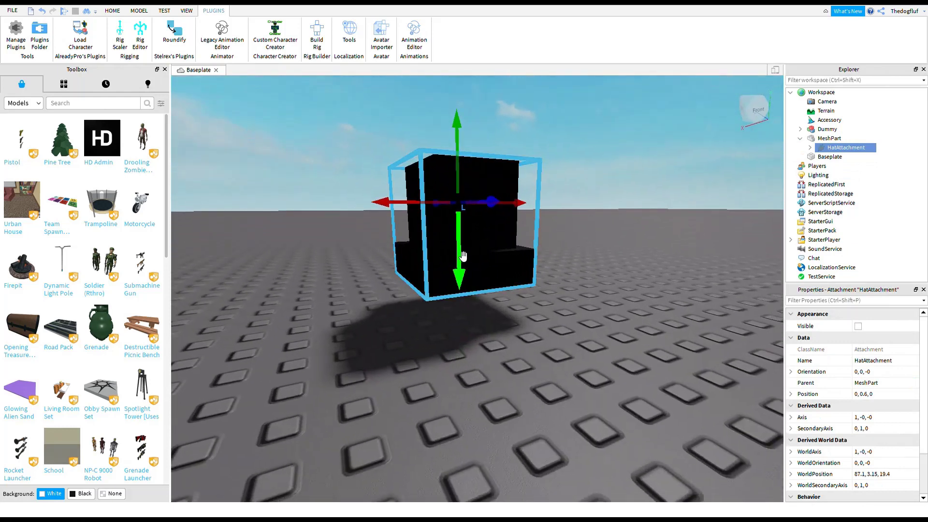
drag(463, 257, 463, 348)
scroll(499, 222, down, 2)
key(f)
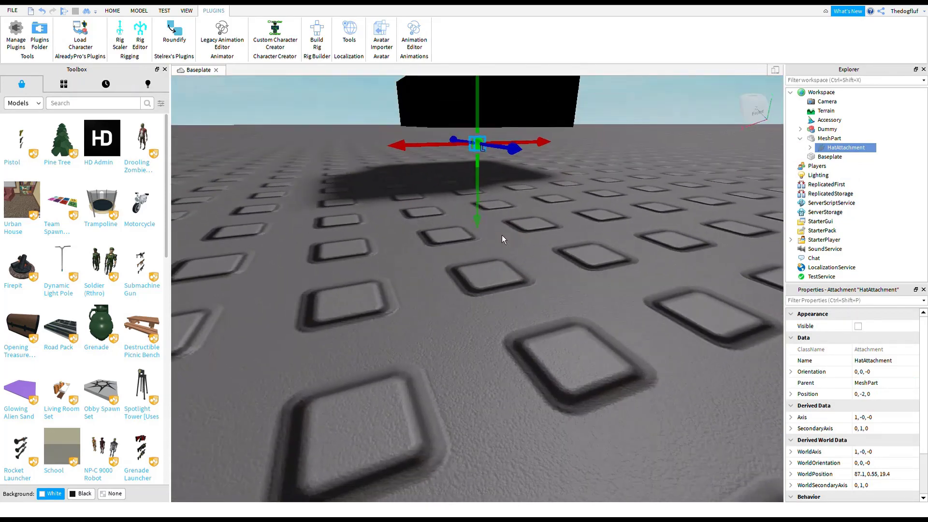
right_drag(502, 234, 500, 233)
scroll(501, 236, down, 2)
drag(473, 220, 475, 210)
scroll(471, 243, up, 2)
right_drag(471, 242, 471, 243)
scroll(470, 242, down, 3)
scroll(470, 243, up, 2)
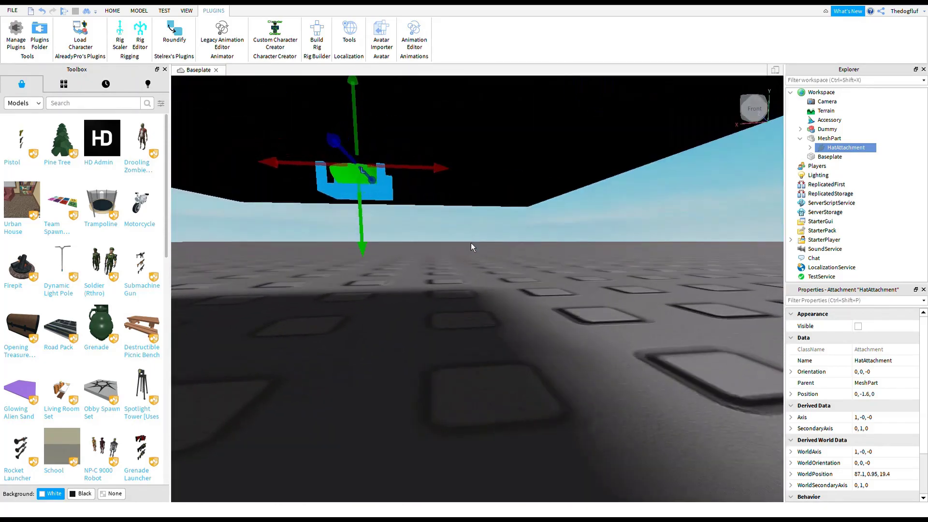
scroll(471, 243, down, 4)
right_drag(505, 284, 511, 257)
scroll(505, 283, down, 3)
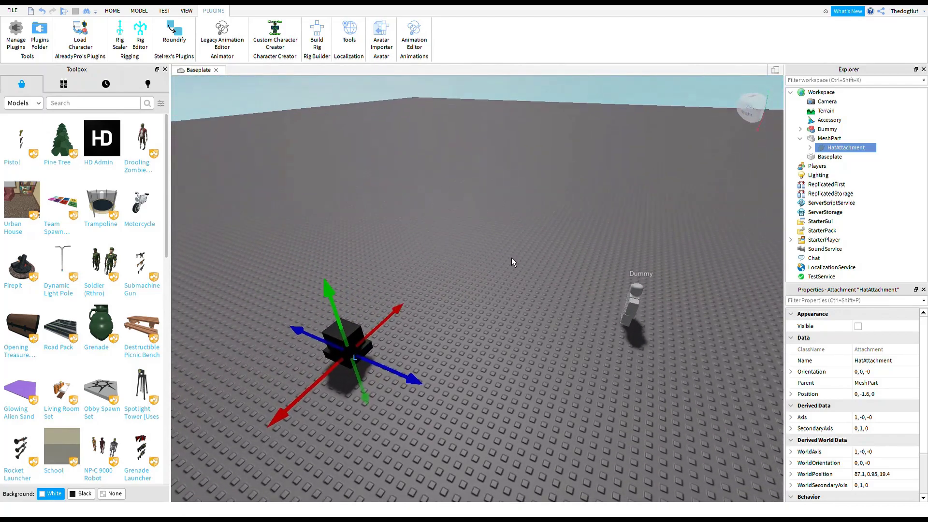
click(511, 257)
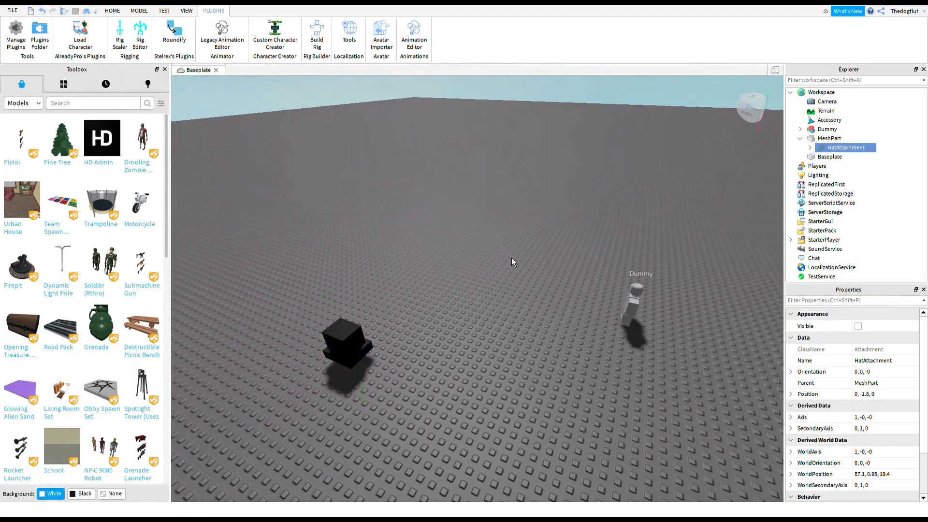
click(511, 257)
Step: Rename the hat's MeshPart to Handle
right_drag(526, 224, 527, 224)
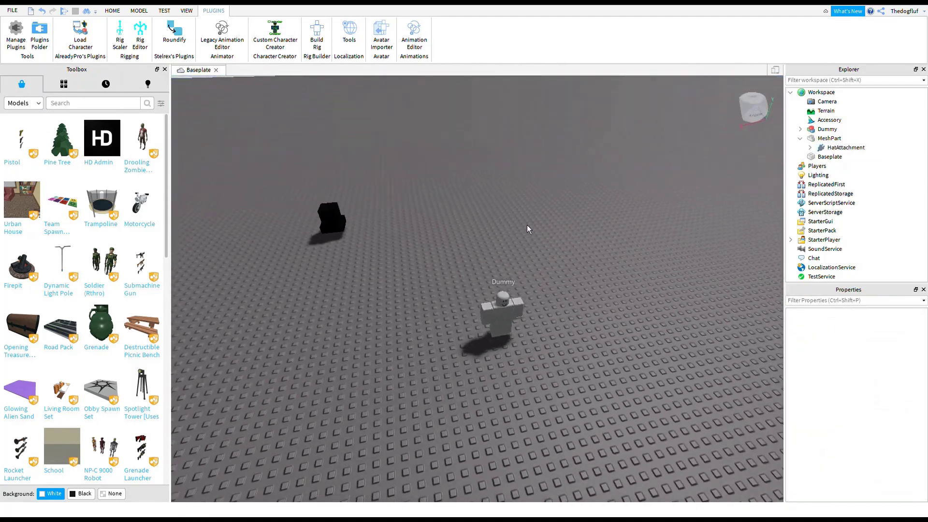
scroll(647, 213, up, 3)
right_drag(710, 182, 757, 183)
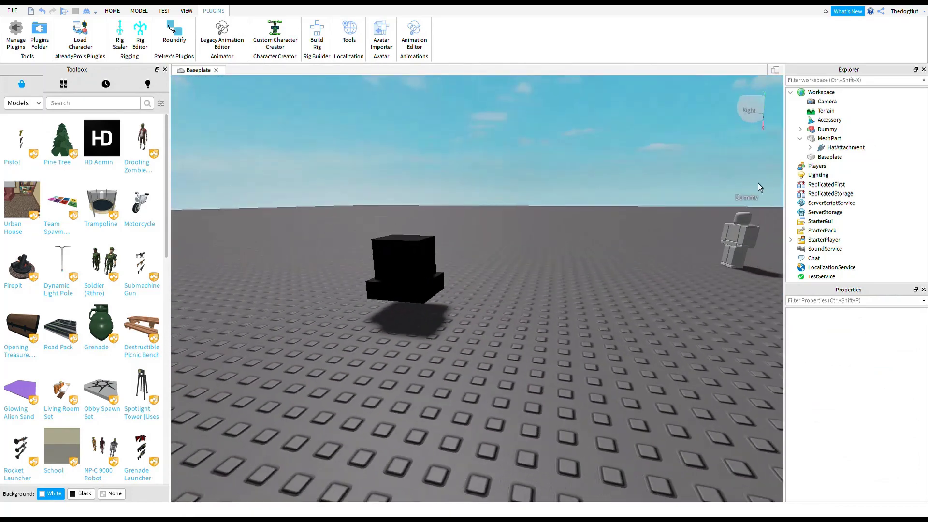
key(a)
key(w)
key(d)
click(828, 140)
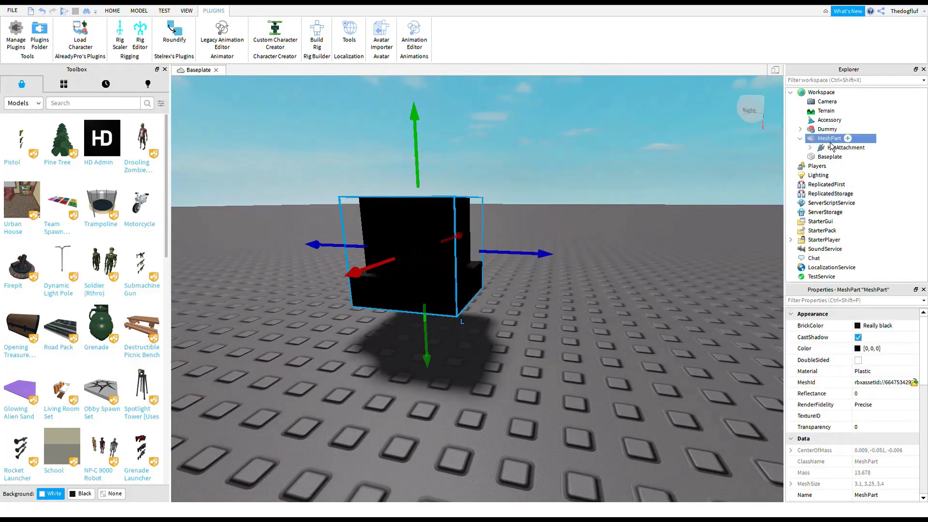
key(F2)
click(847, 140)
text(Handle)
key(Return)
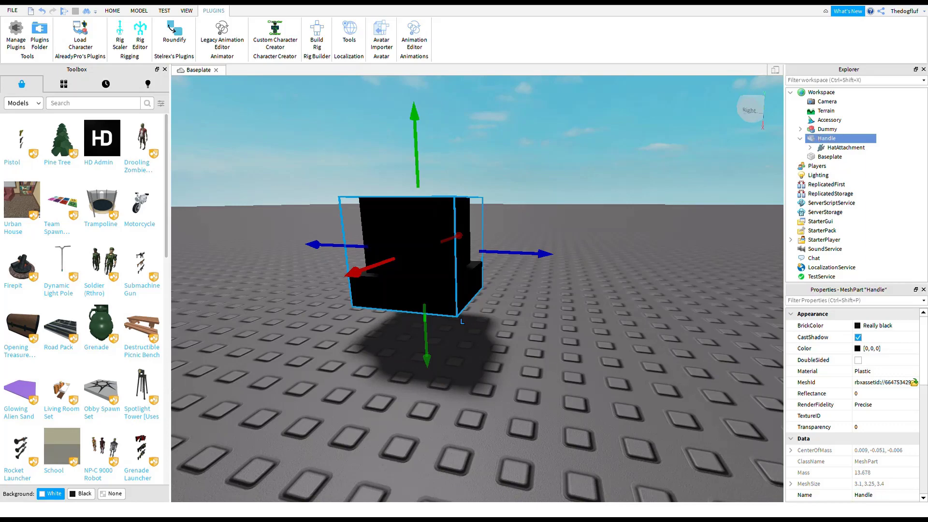
Step: Collapse the Handle and make it a child of the Accessory
right_drag(589, 188, 590, 188)
scroll(590, 188, down, 3)
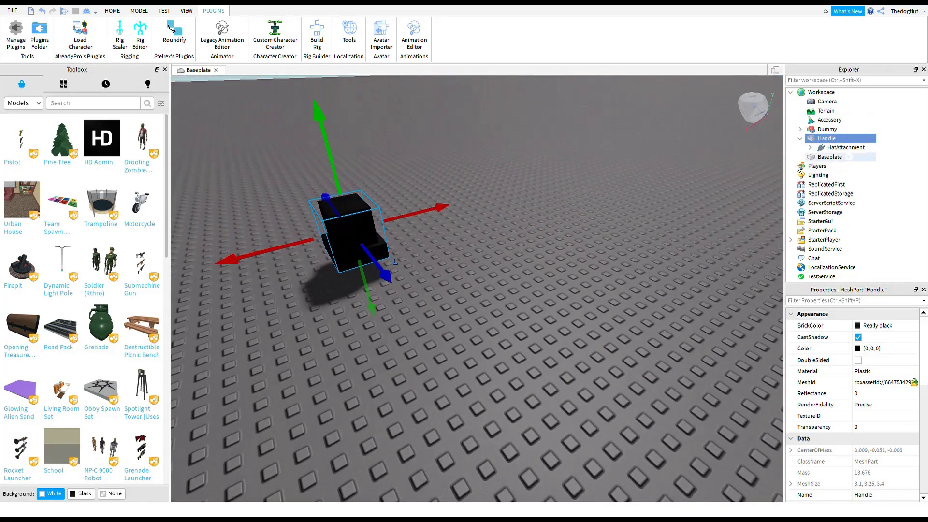
click(800, 138)
drag(821, 139, 834, 124)
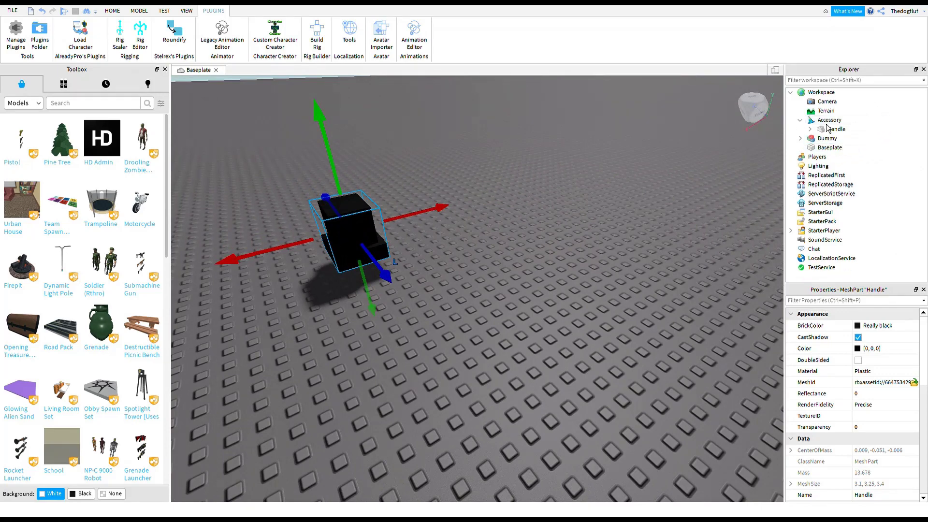
Step: Move the Accessory with its Handle into the Dummy to attach the hat
click(722, 146)
right_drag(669, 141, 665, 141)
key(w)
key(s)
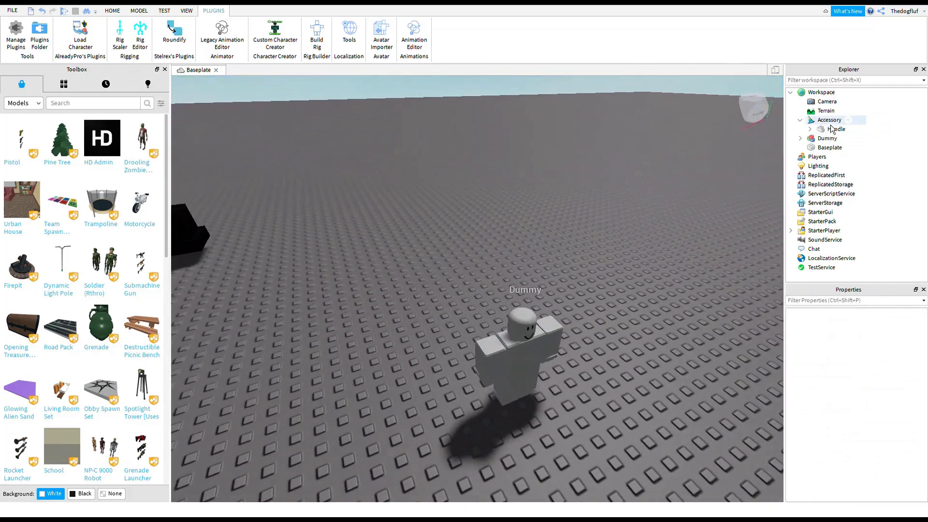
drag(829, 120, 842, 140)
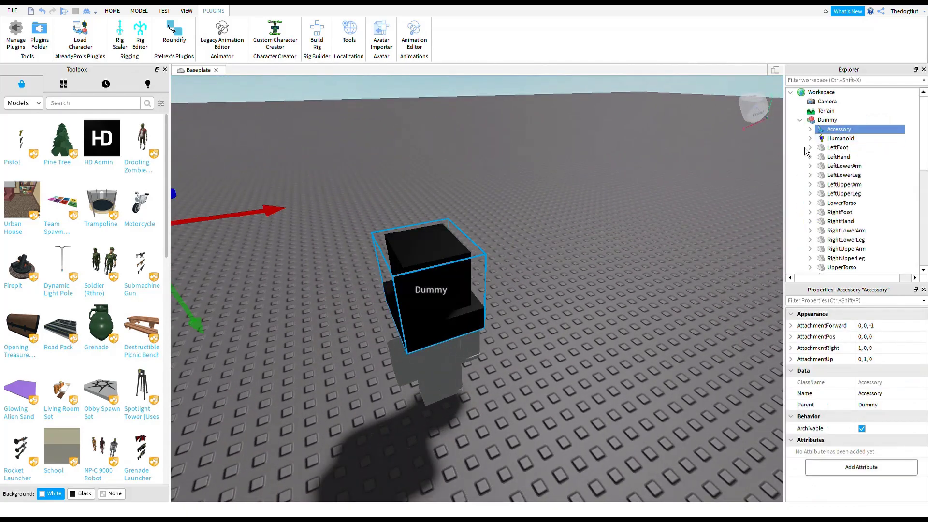
Step: Examine how the black hat sits on the dummy's head from the front and at different distances
click(650, 174)
right_drag(650, 175, 651, 175)
key(w)
key(s)
key(w)
scroll(650, 175, down, 5)
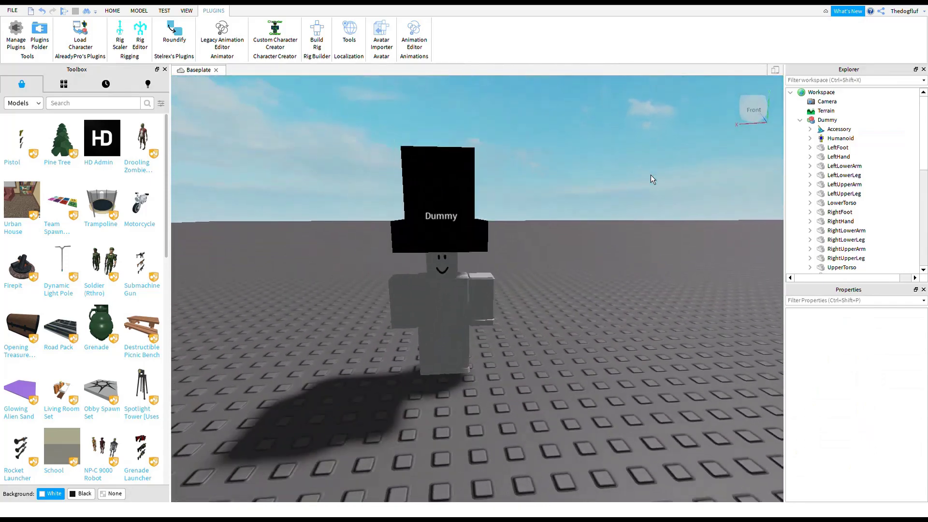
scroll(650, 175, up, 8)
scroll(650, 175, down, 4)
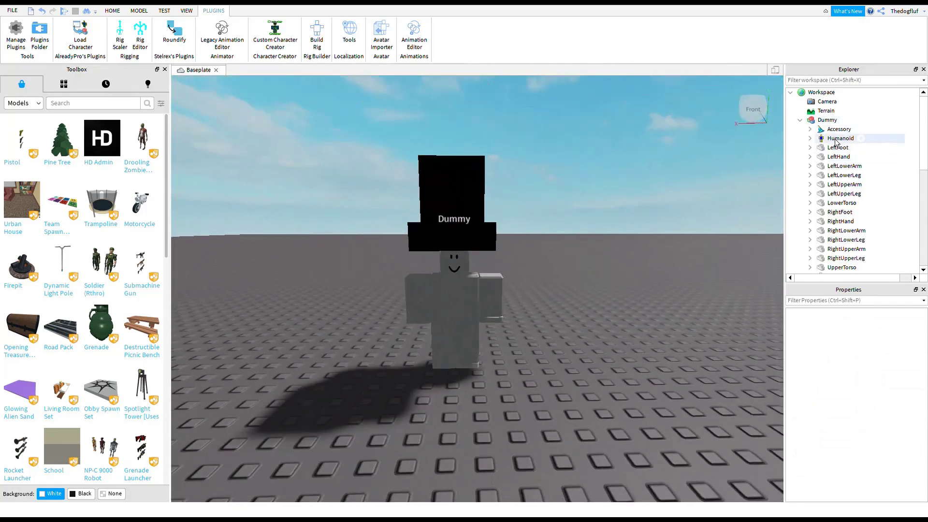
Step: Move the Accessory out of the Dummy into the Workspace and focus the view on the hat
drag(839, 129, 823, 93)
key(f)
Step: Select the HatAttachment inside the Dummy's Head and examine its position on top of the head
scroll(839, 105, down, 6)
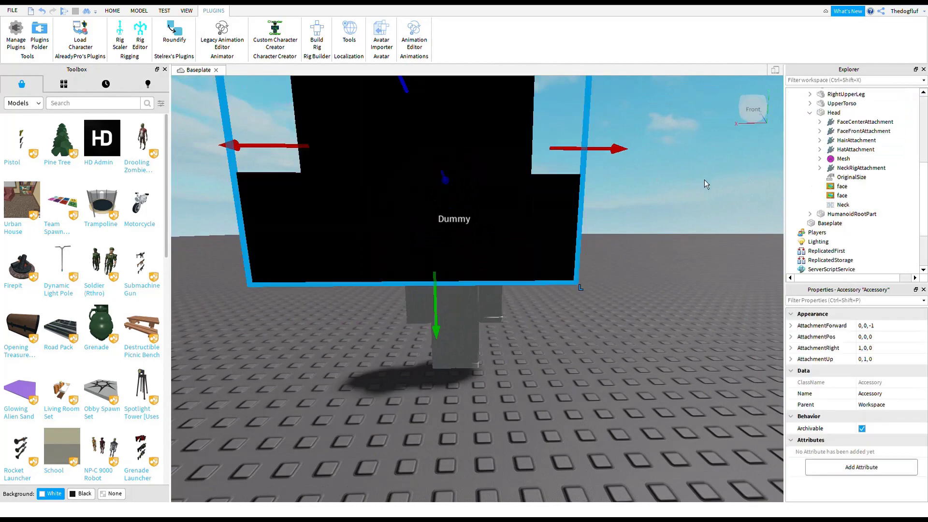
key(w)
right_drag(707, 180, 734, 180)
key(a)
key(w)
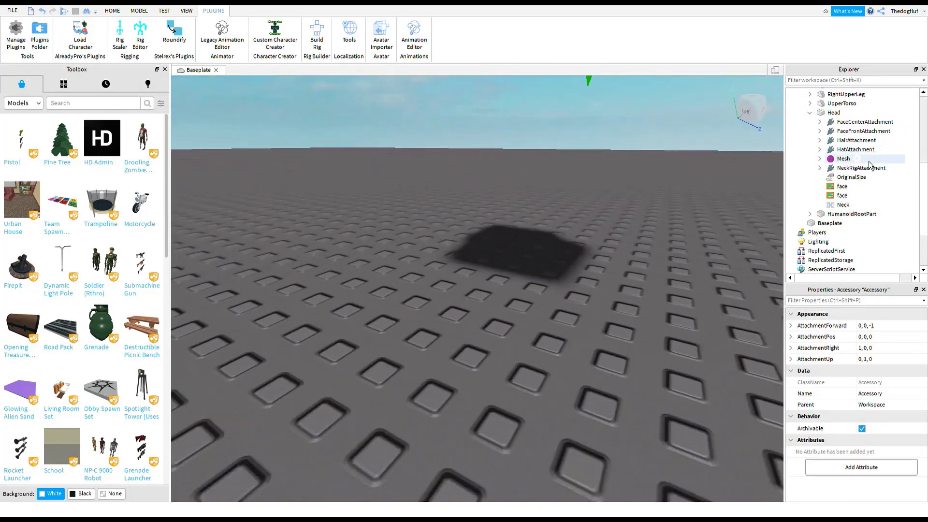
key(s)
key(d)
click(853, 150)
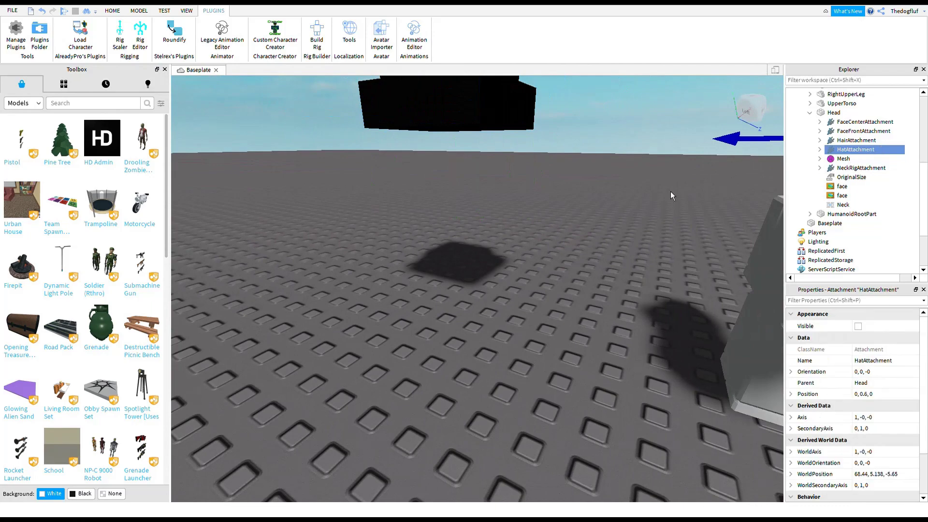
key(f)
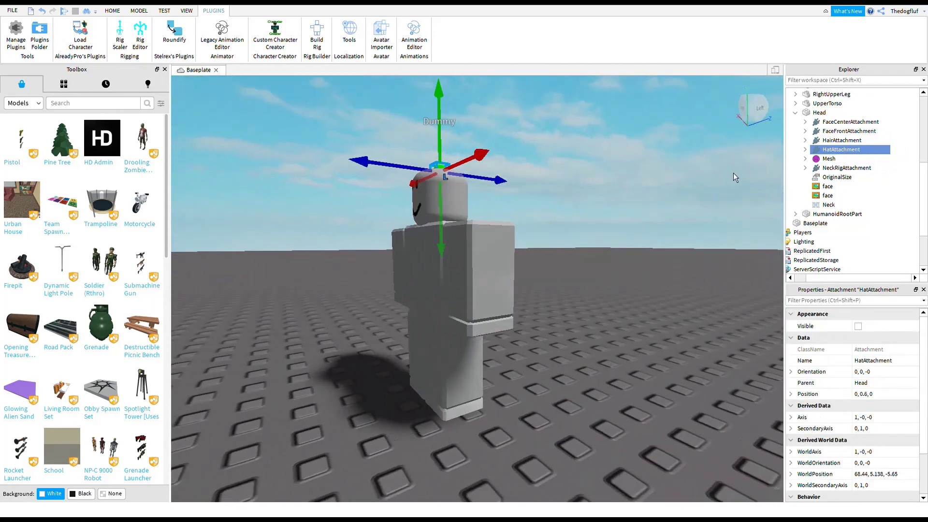
Step: Select the HatAttachment inside the Accessory's Handle and examine its position on the underside of the hat
click(795, 112)
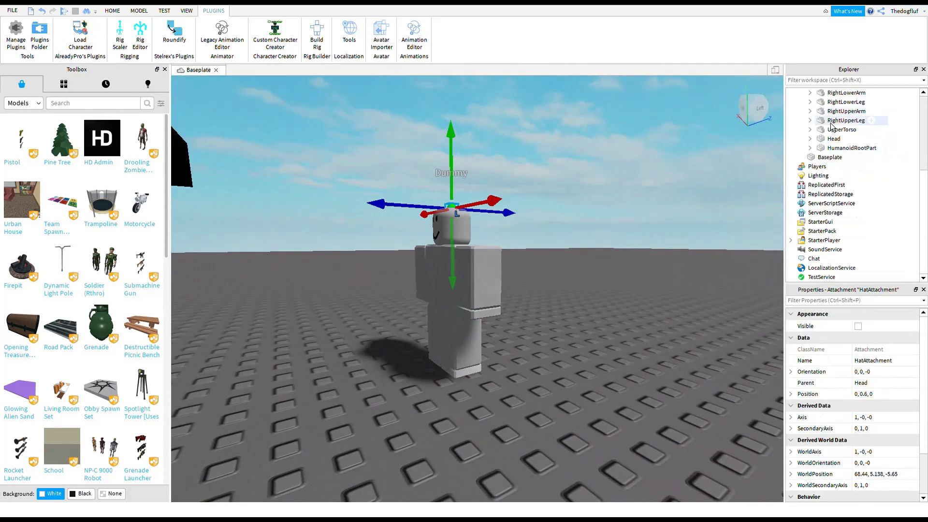
scroll(833, 127, up, 5)
click(800, 120)
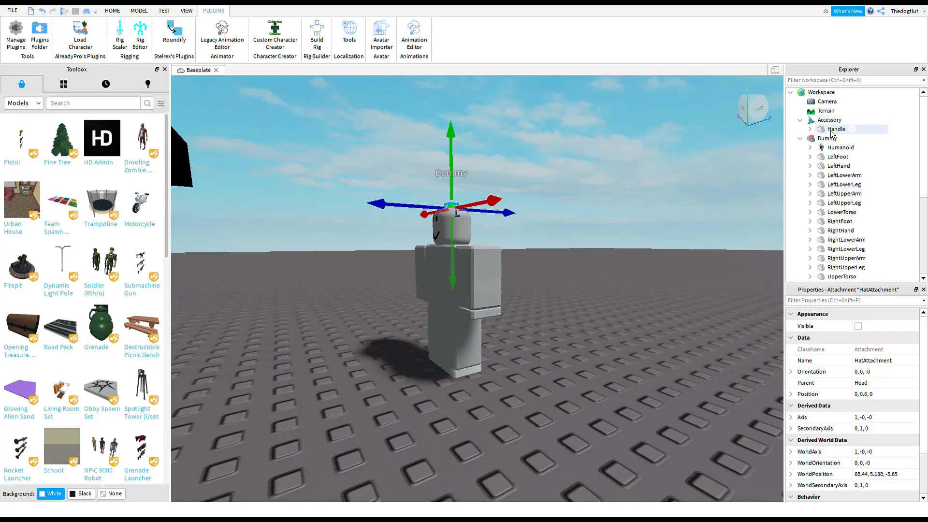
click(809, 129)
click(839, 140)
key(a)
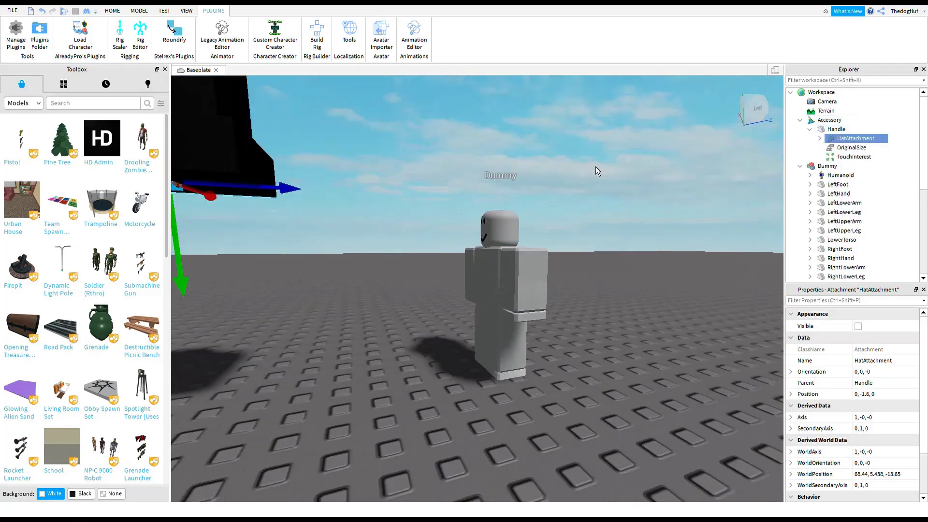
right_drag(595, 166, 600, 183)
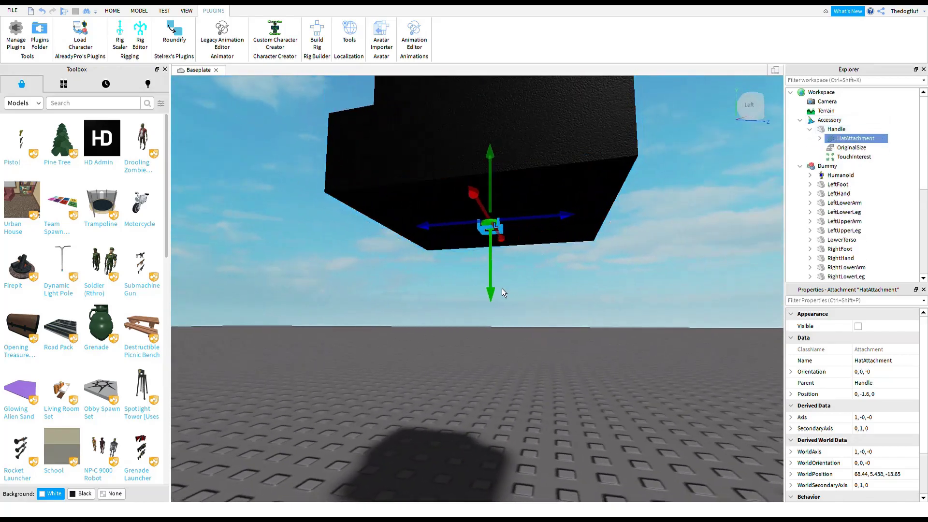
drag(497, 288, 497, 288)
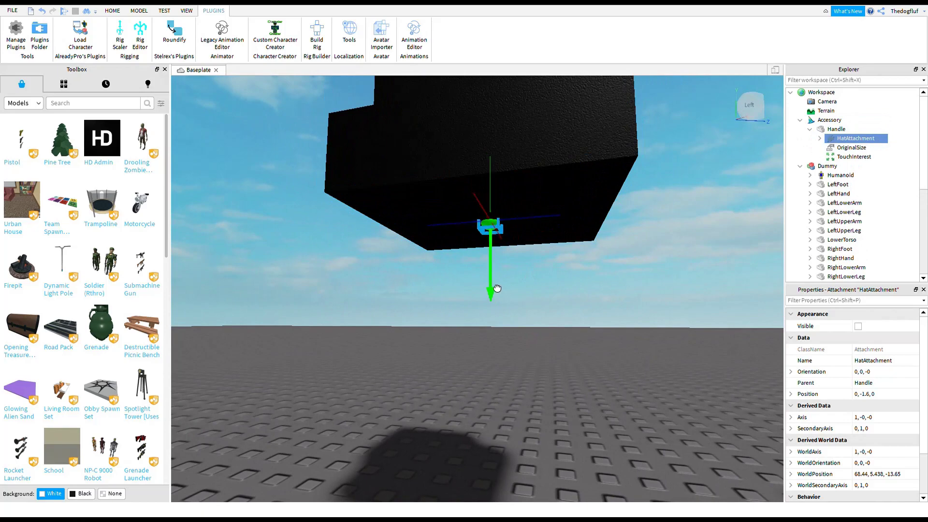
Step: Deselect the attachment and move the Accessory back into the Dummy
click(579, 318)
key(s)
right_drag(579, 317, 662, 341)
key(w)
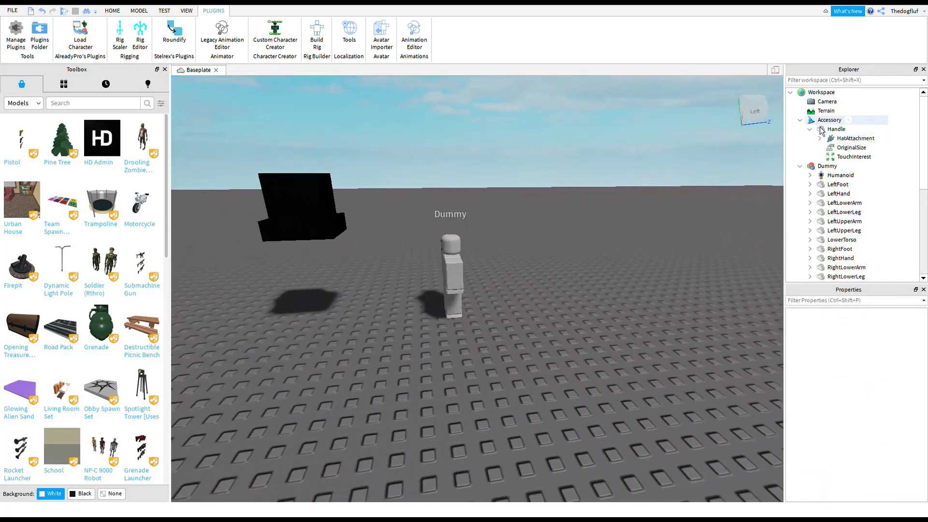
drag(826, 120, 842, 168)
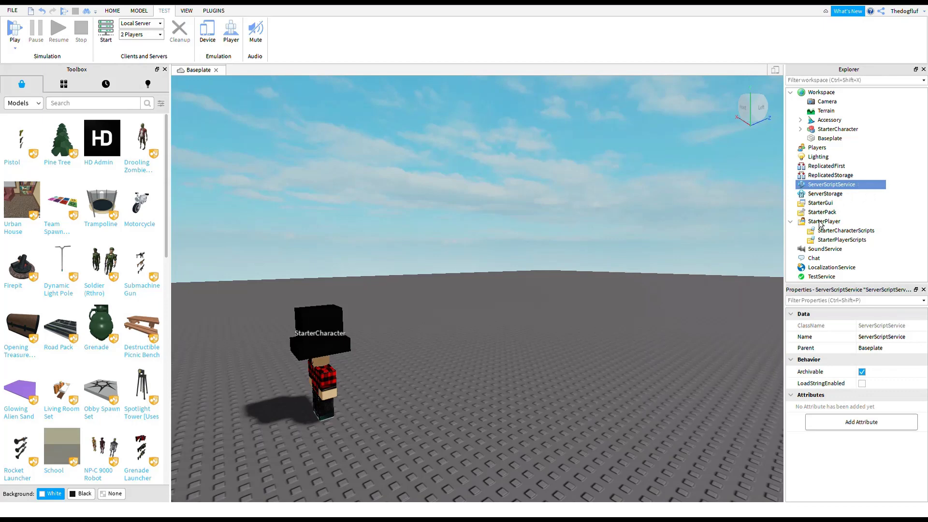
Step: Add a Script to ServerScriptService and replace its code with a PlayerAdded/CharacterAdded handler that clones workspace["Accessory"] into each Character
click(818, 235)
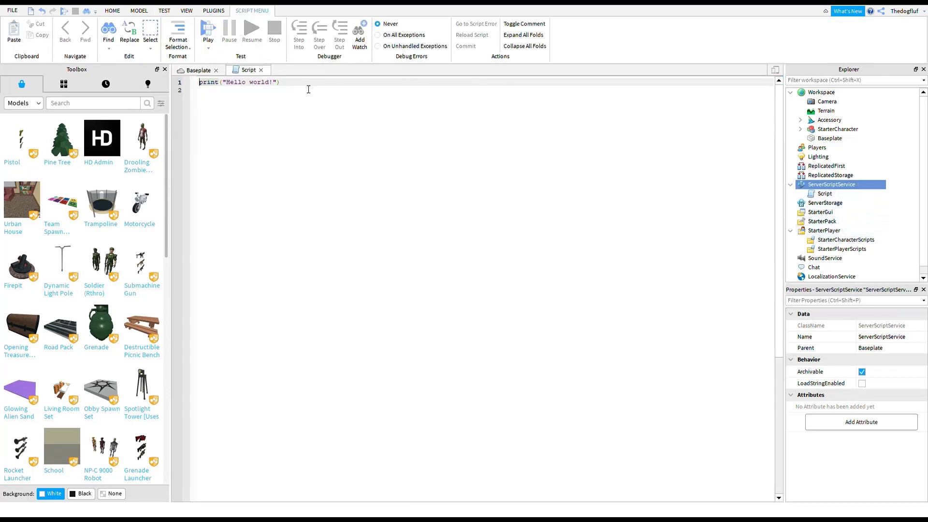
key(ctrl+a)
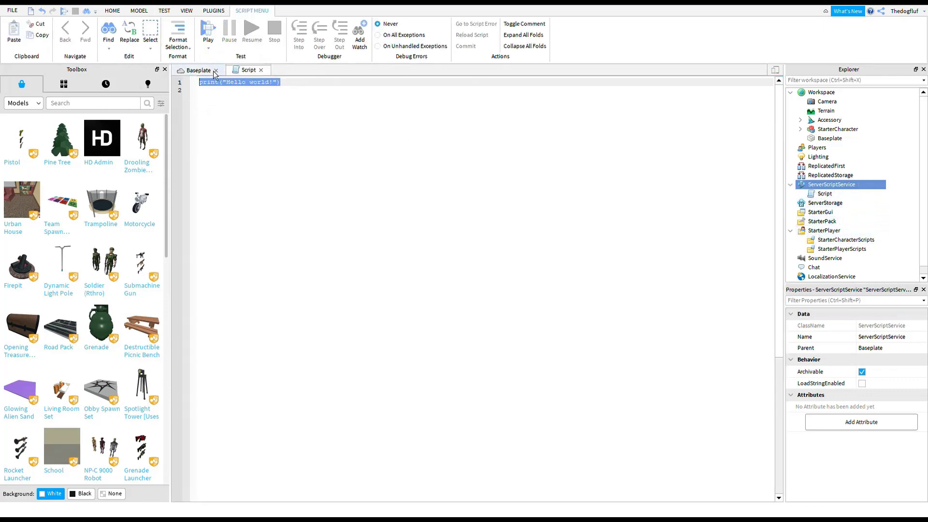
text(Hat = workspace["Accessory"] -- Change this to where your hat is located  game.Players.PlayerAdded:Connect(function(Player) 	Player.CharacterAdded:Connect(function(Character) 		Hat:Clone().Parent = Character 	end) end))
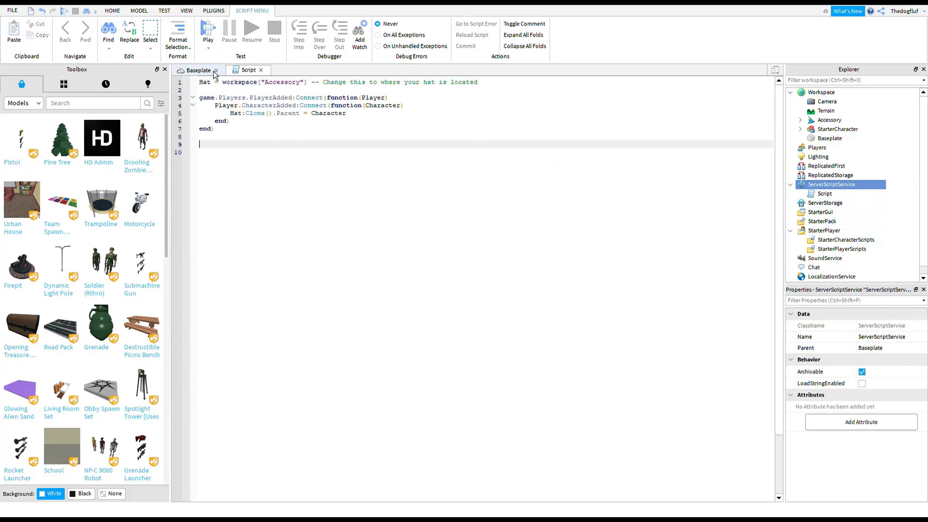